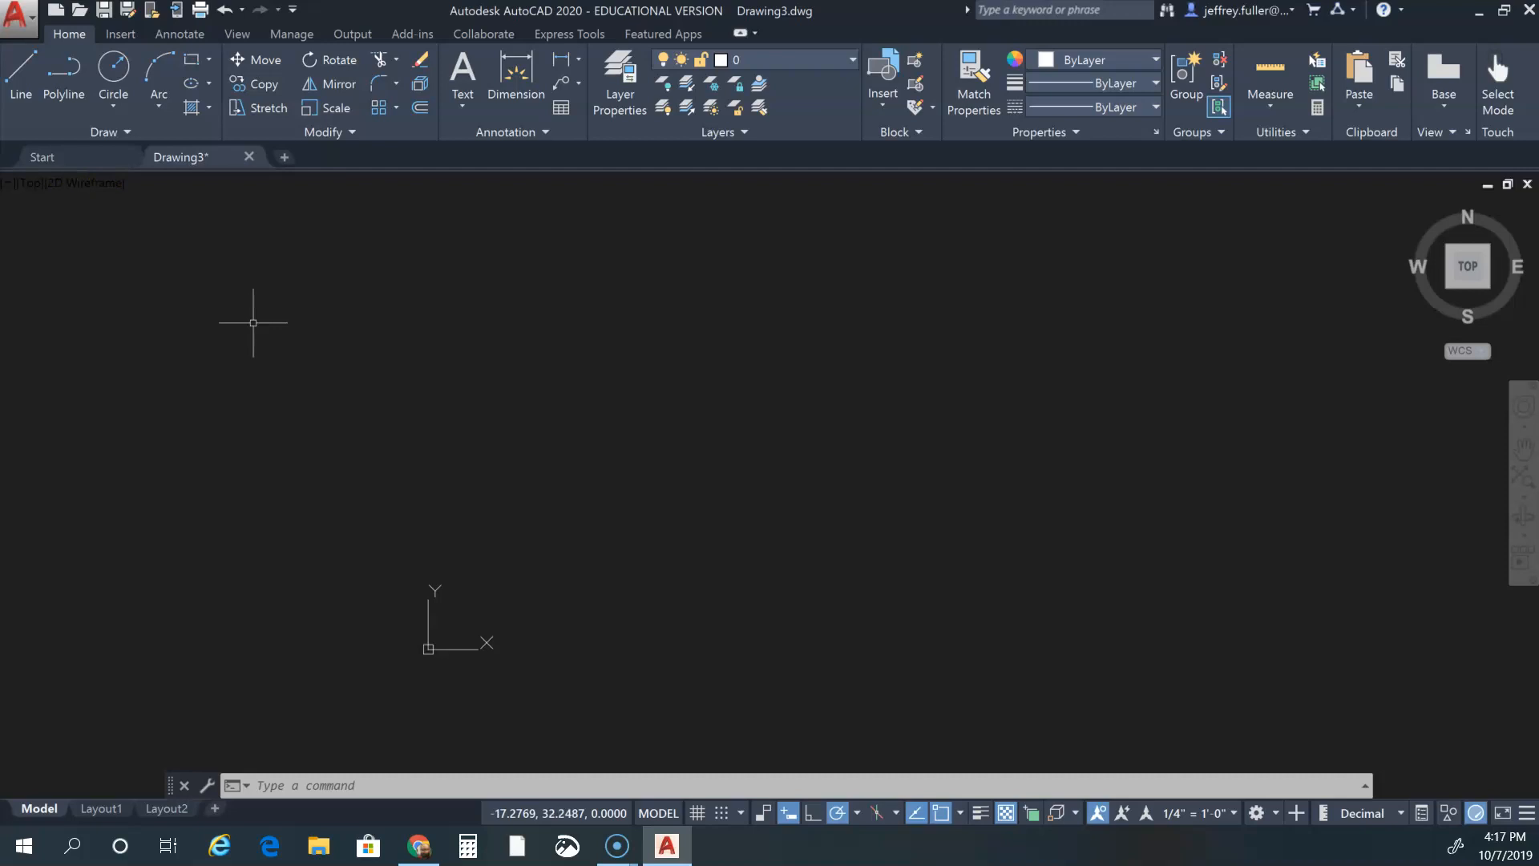
Save the drawing in the Documents folder under the author's first name followed by _FP_2020
left_click(104, 9)
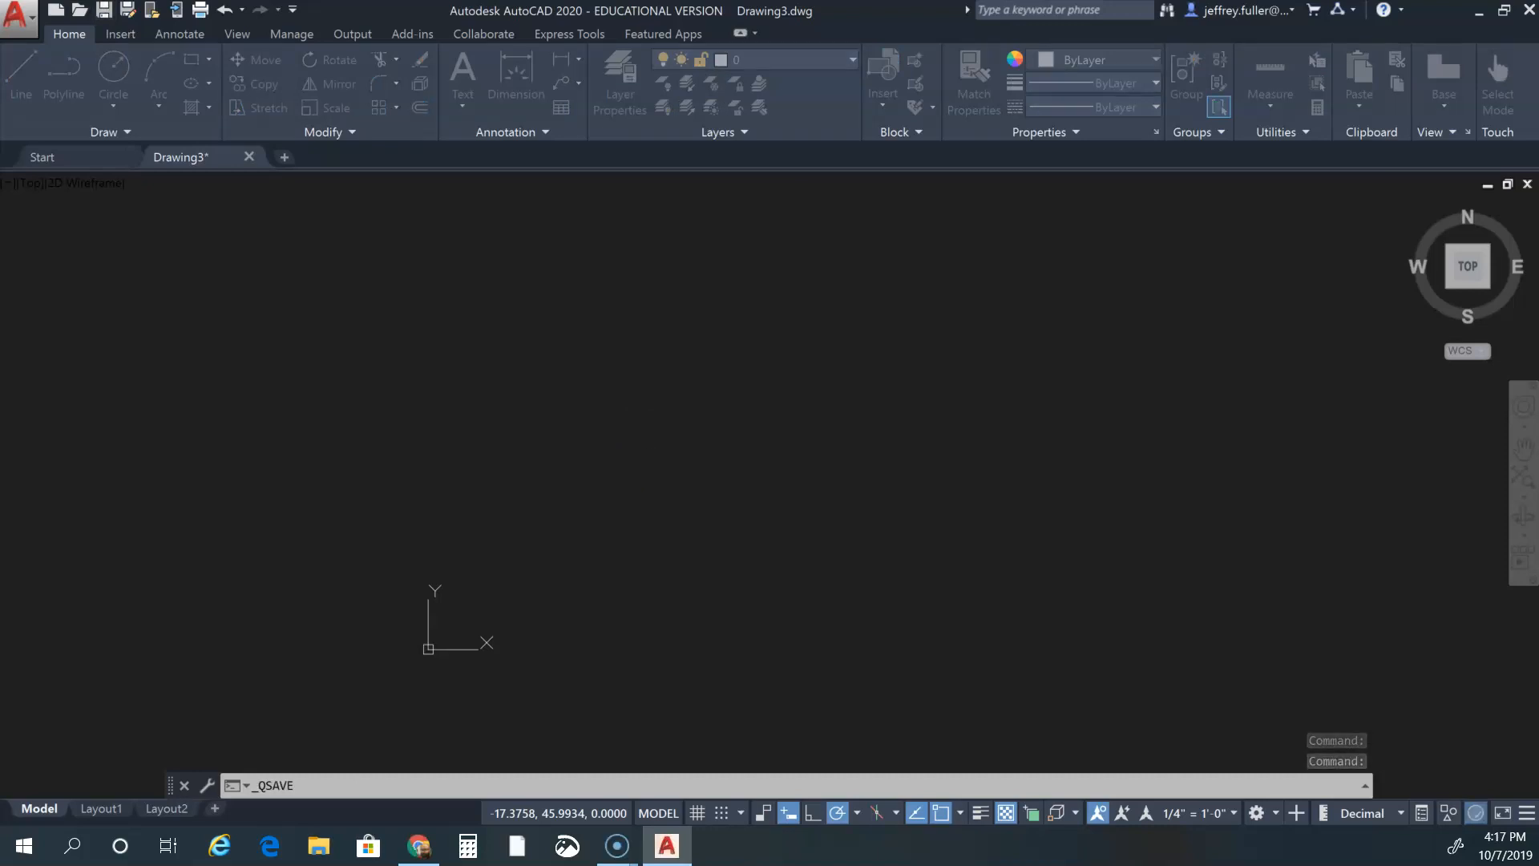
mouse_move(1535, 313)
left_mouse_down()
mouse_move(1055, 196)
mouse_move(738, 188)
left_mouse_up()
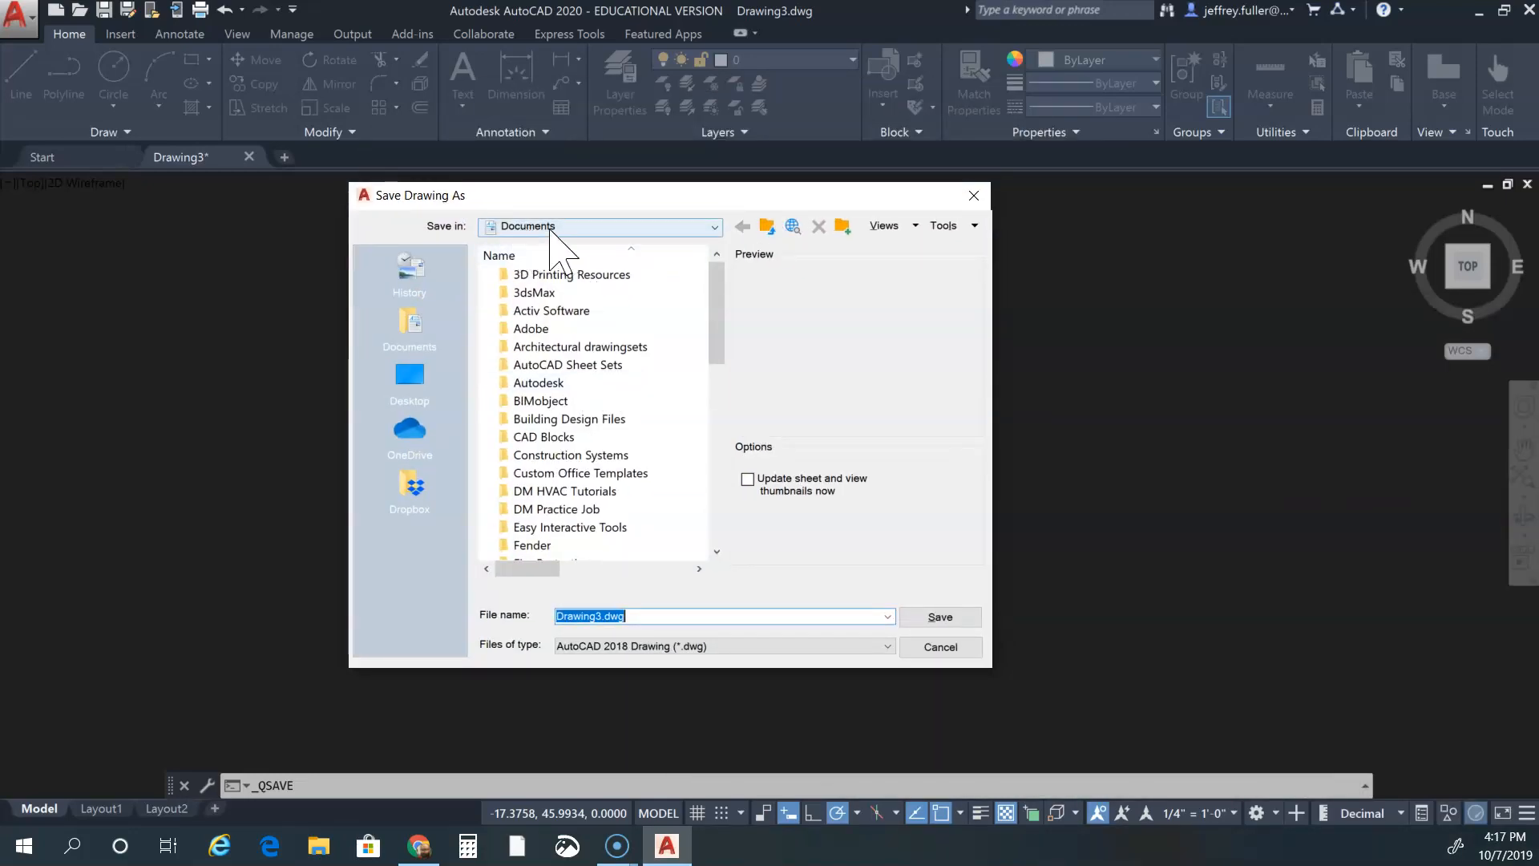
left_click_drag(686, 199, 707, 234)
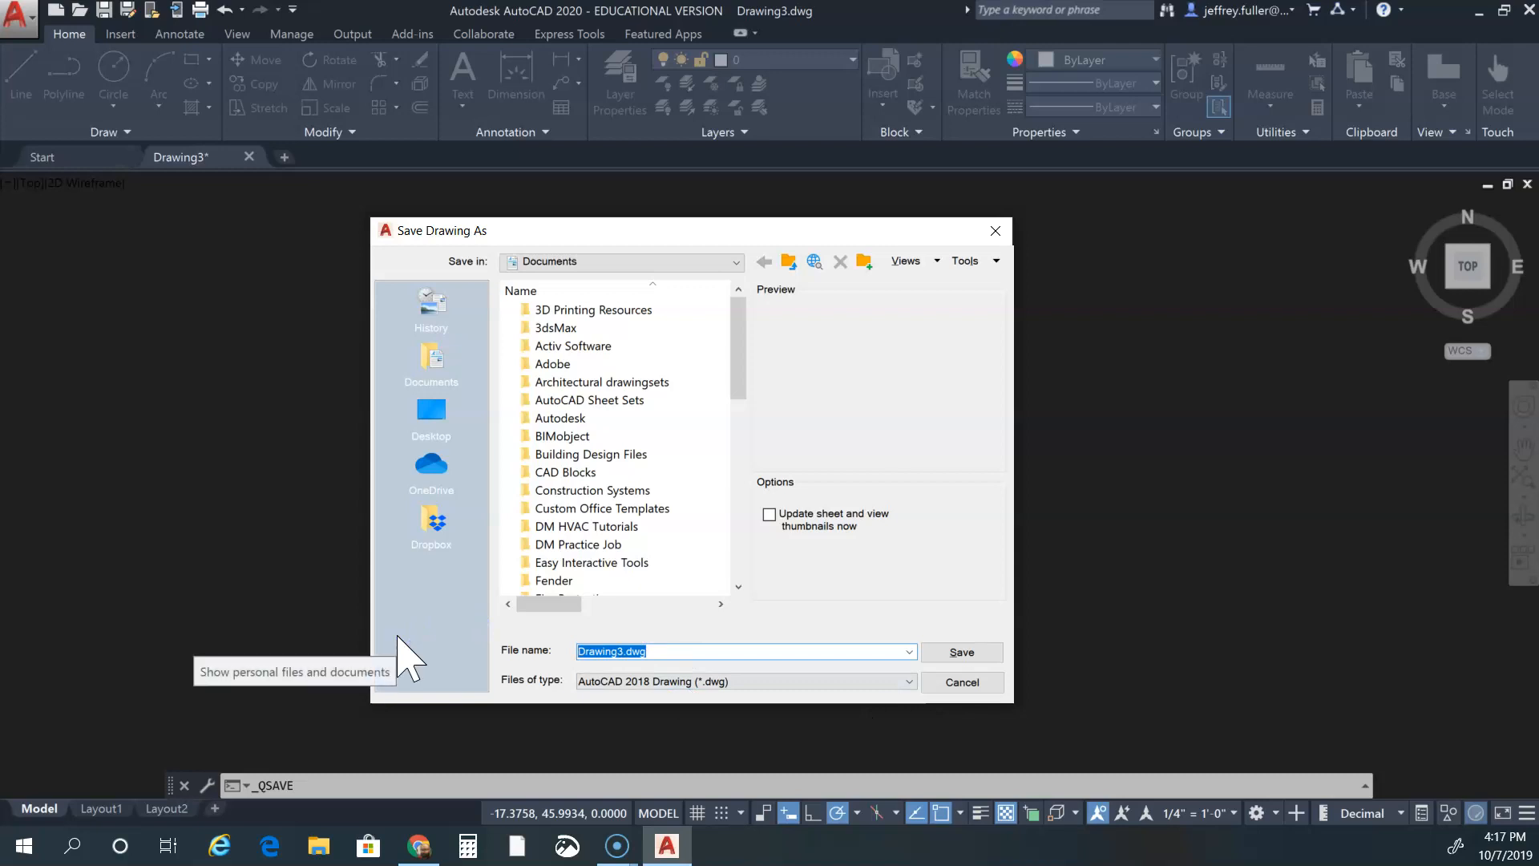
type("Jeff")
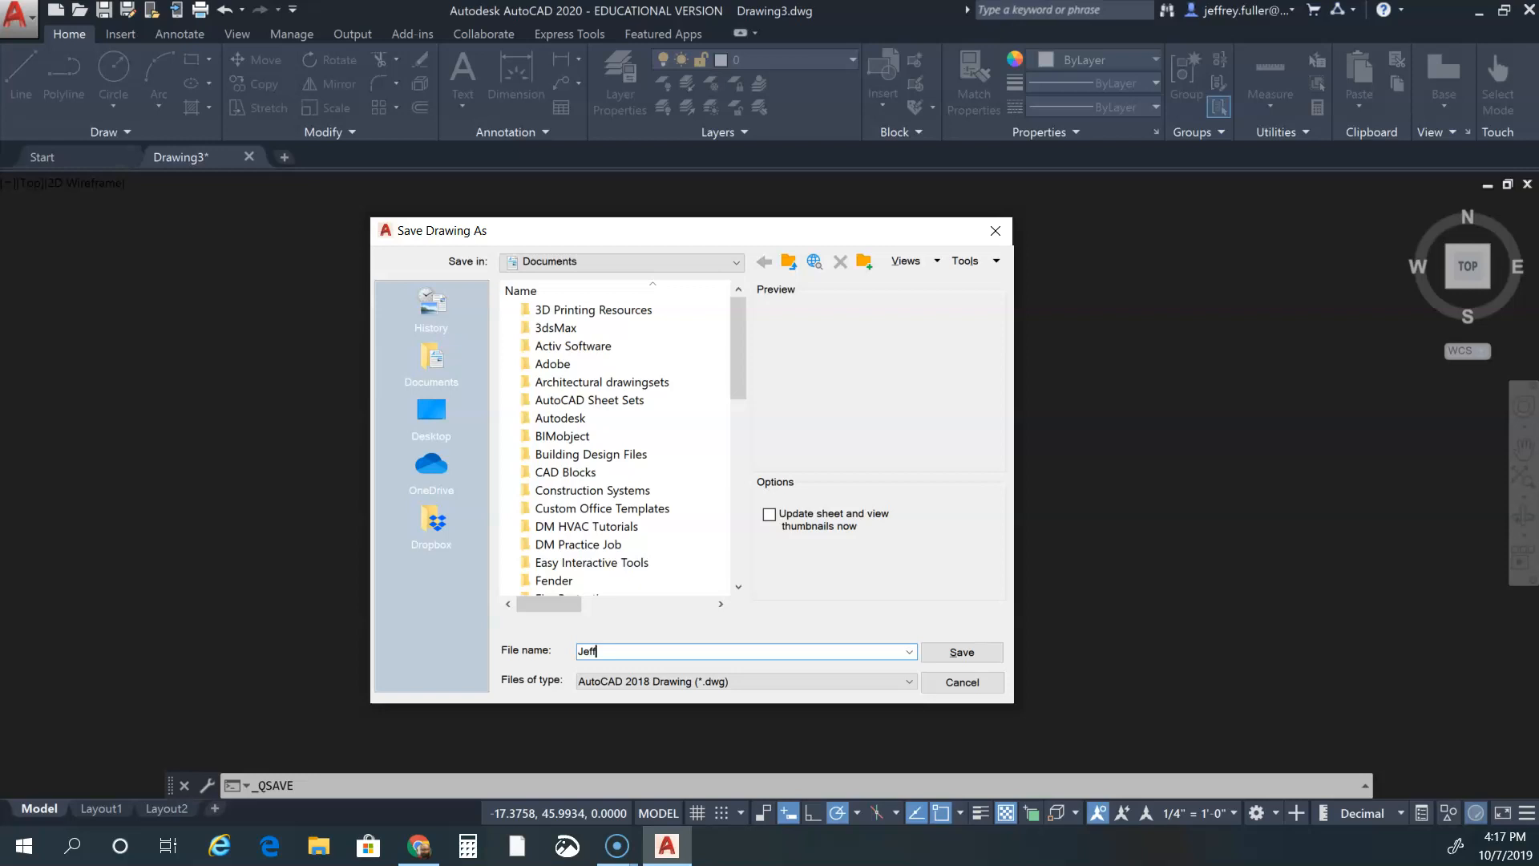
type("FP")
key("BackSpace")
key("BackSpace")
type("_FP")
type("_2020")
left_click(966, 652)
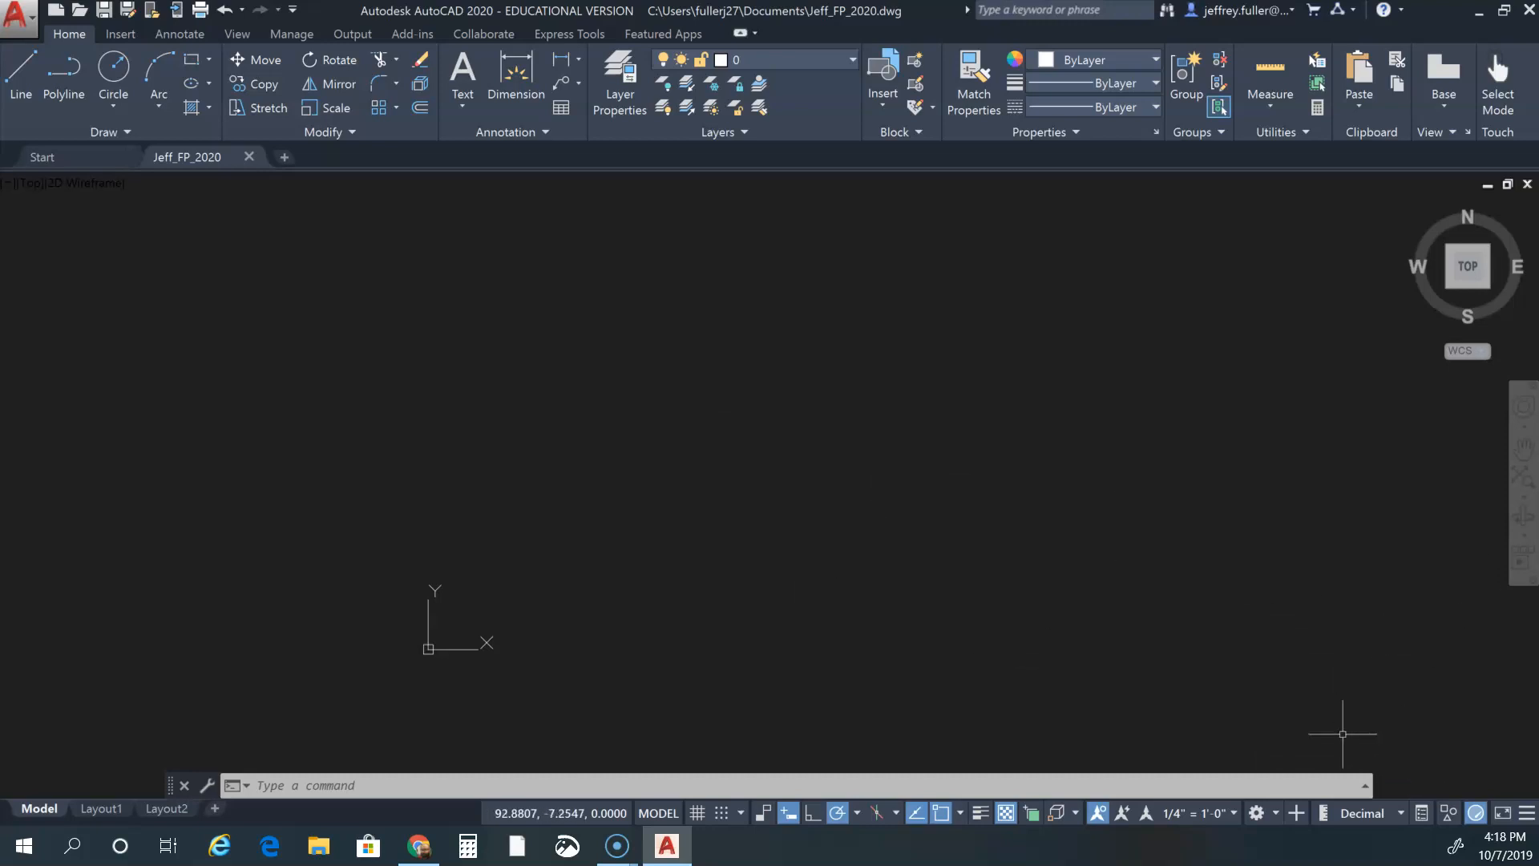
Set the drawing units format to Architectural
left_click(1402, 814)
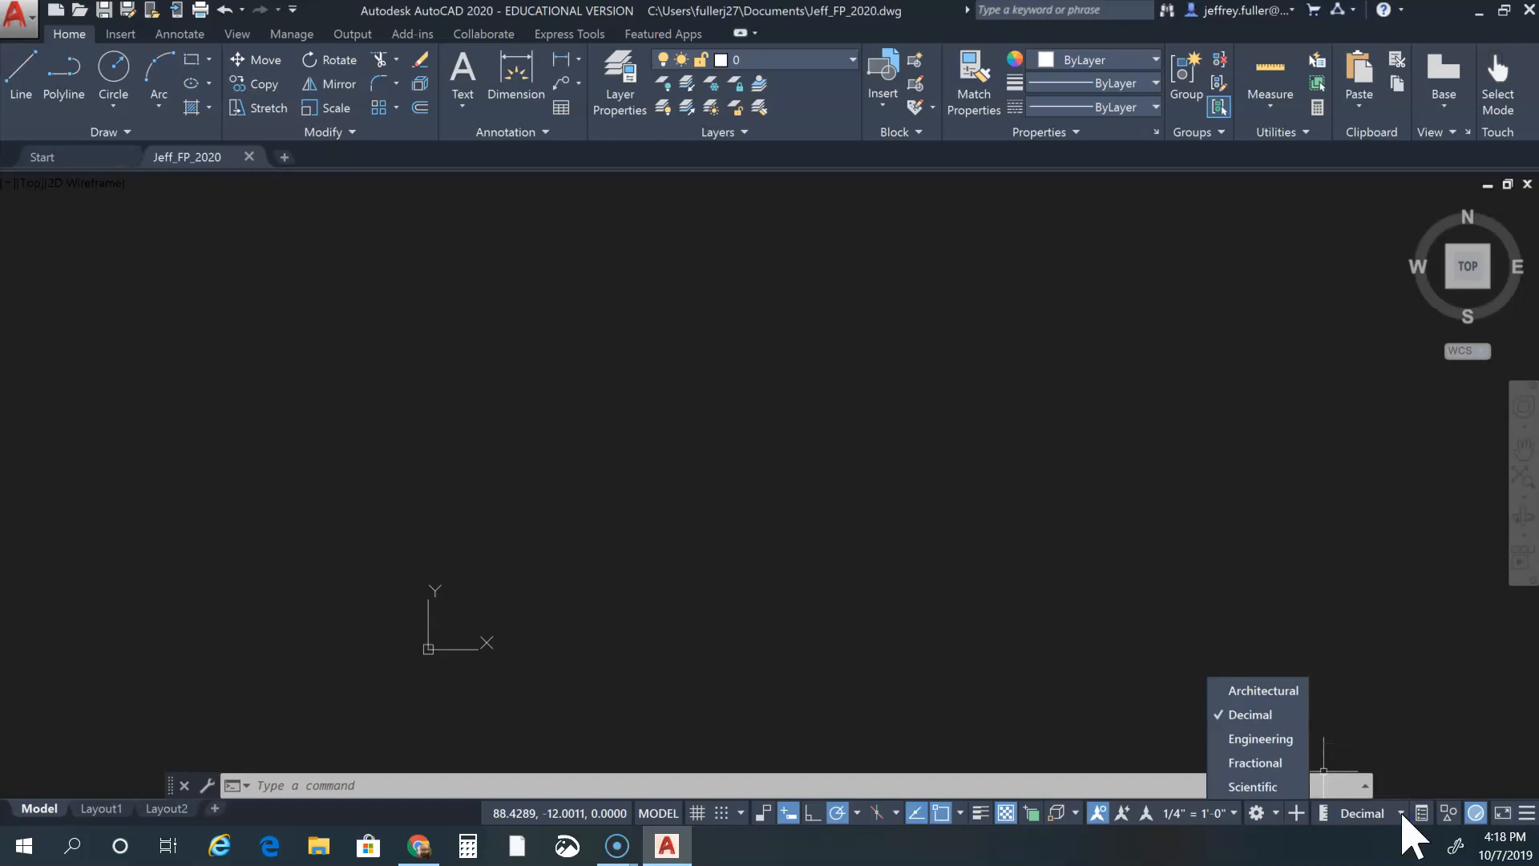
left_click(1262, 690)
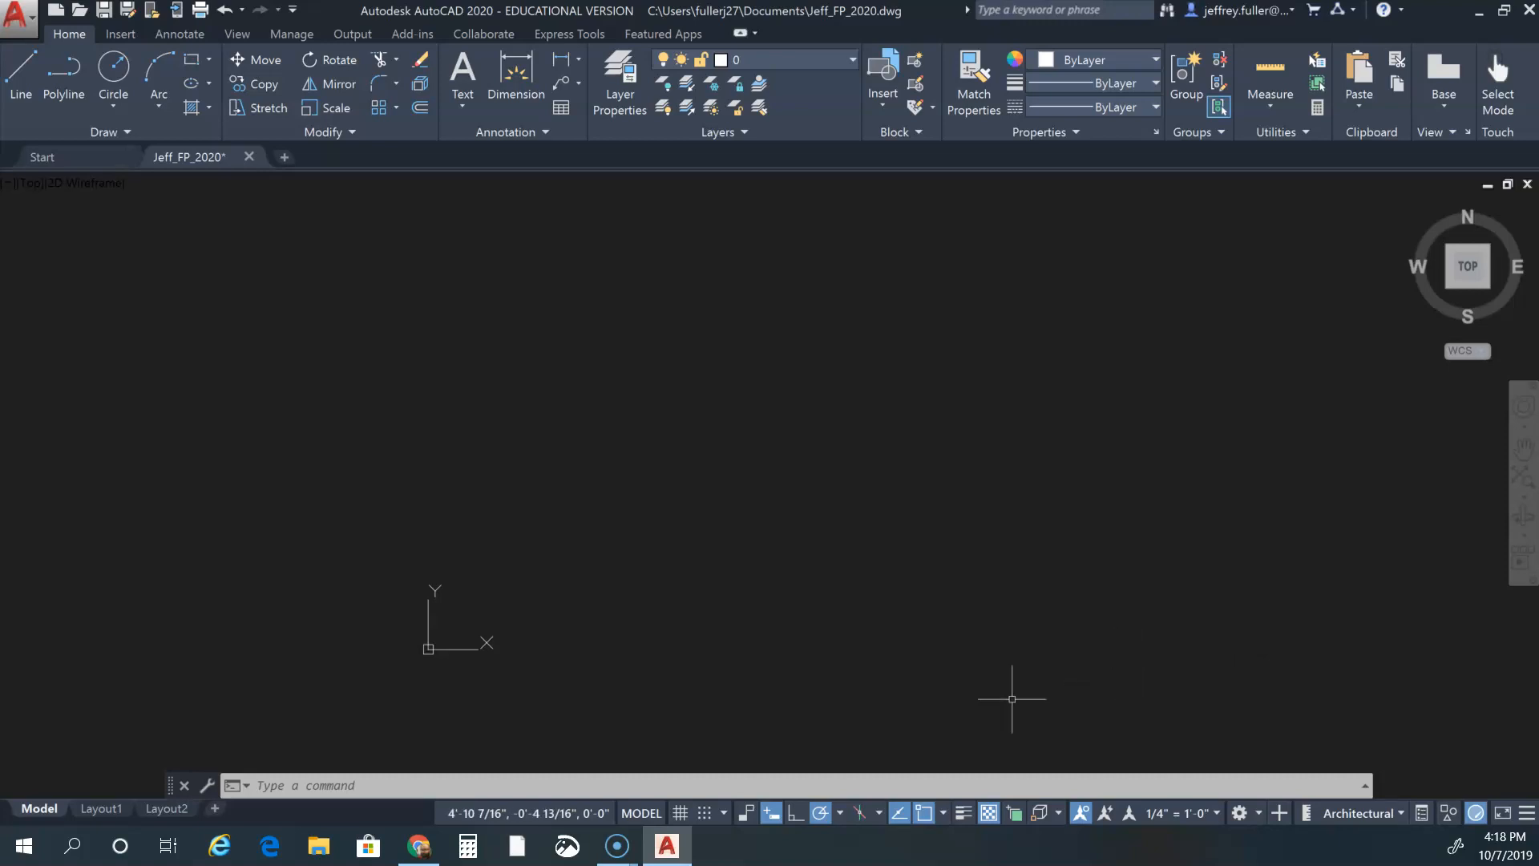
Toggle object snap off and back on, and review the object snap modes and polar tracking angle options
left_click(926, 812)
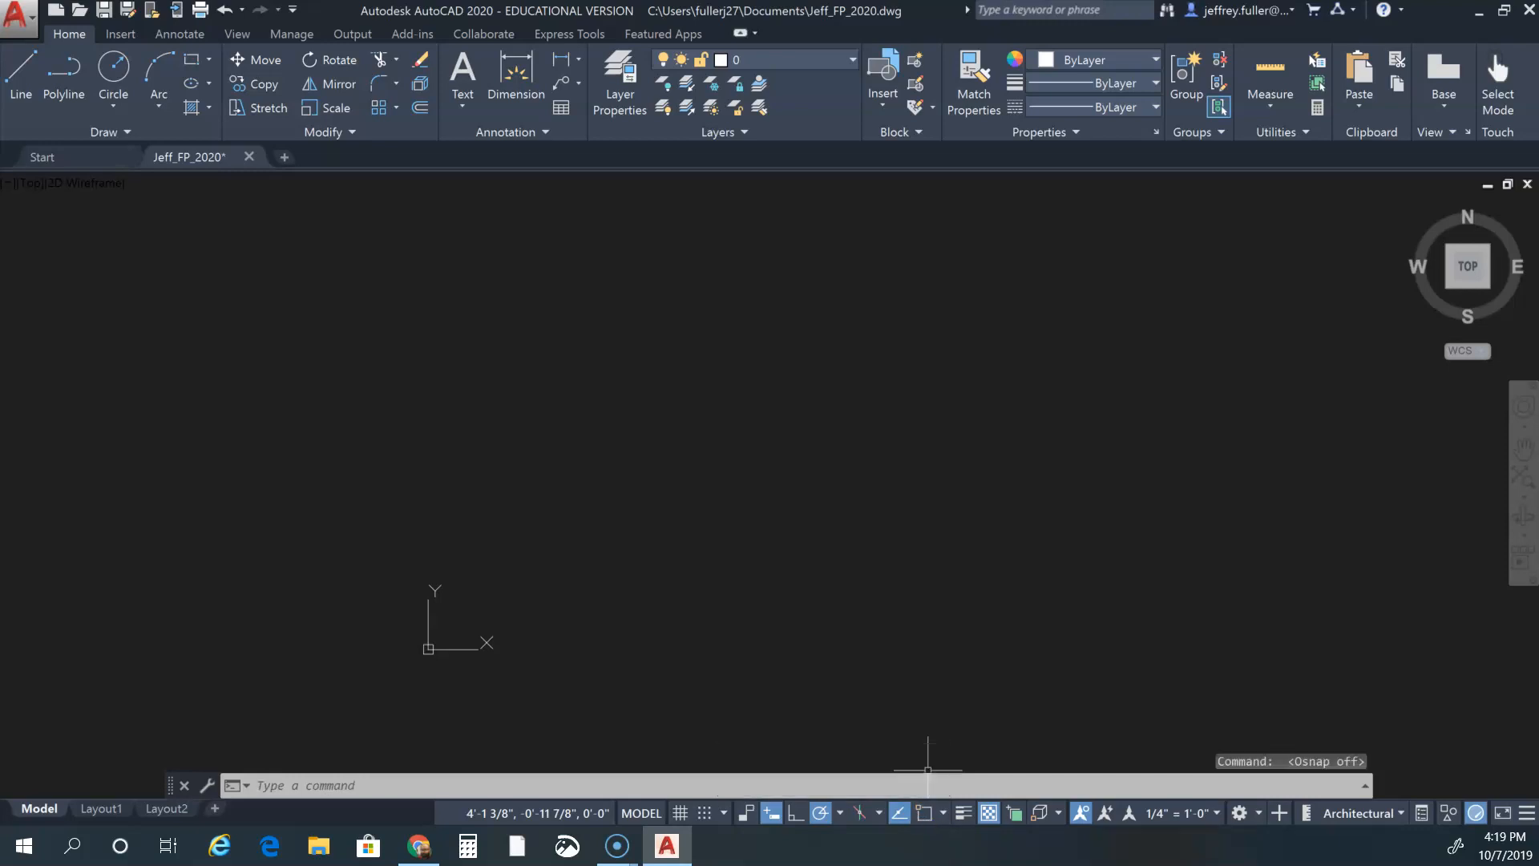
left_click(926, 814)
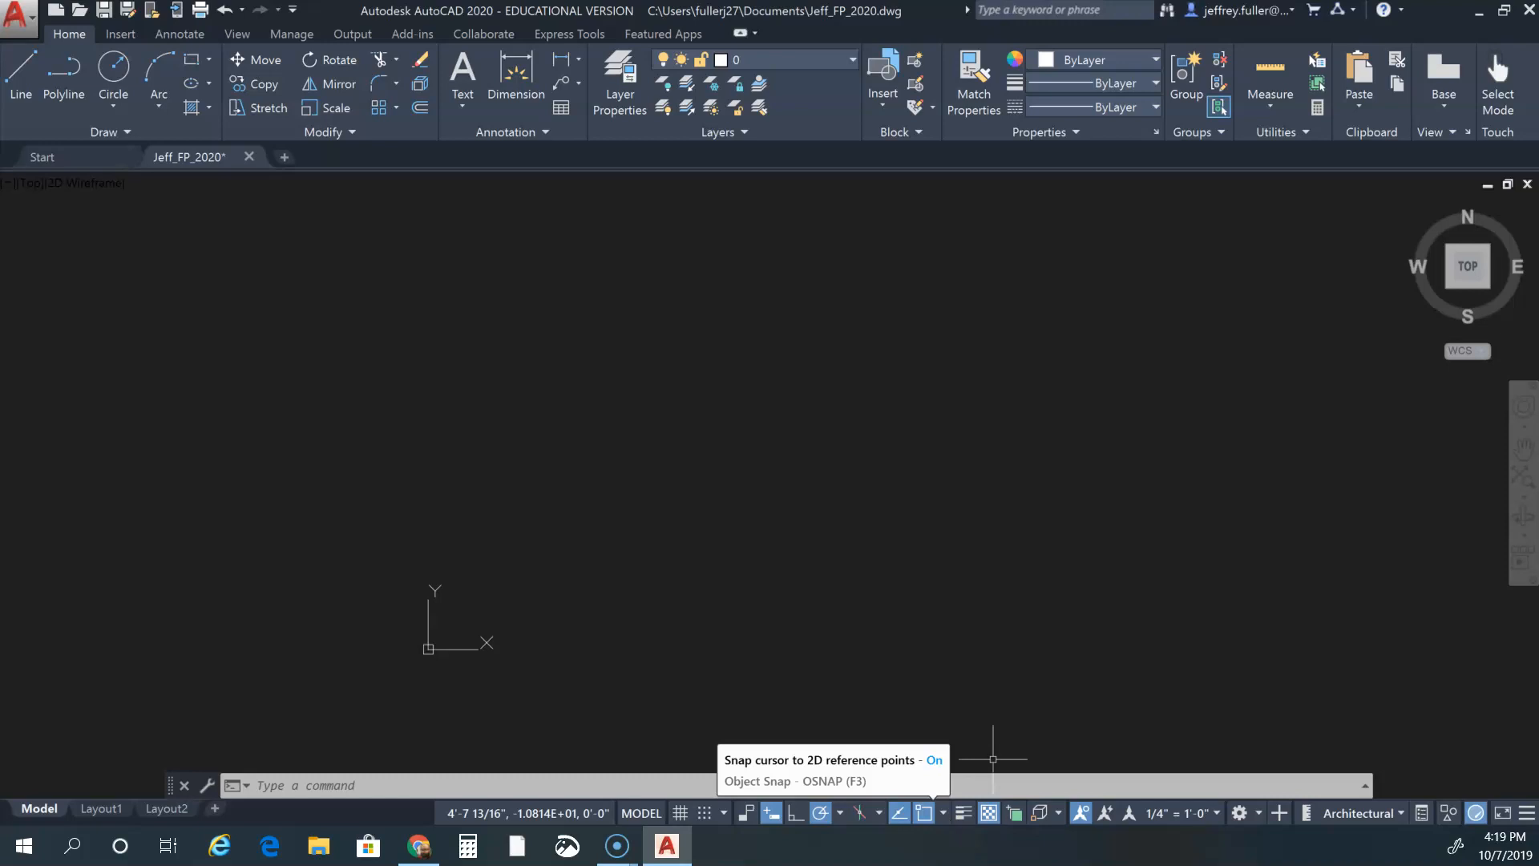
left_click(944, 813)
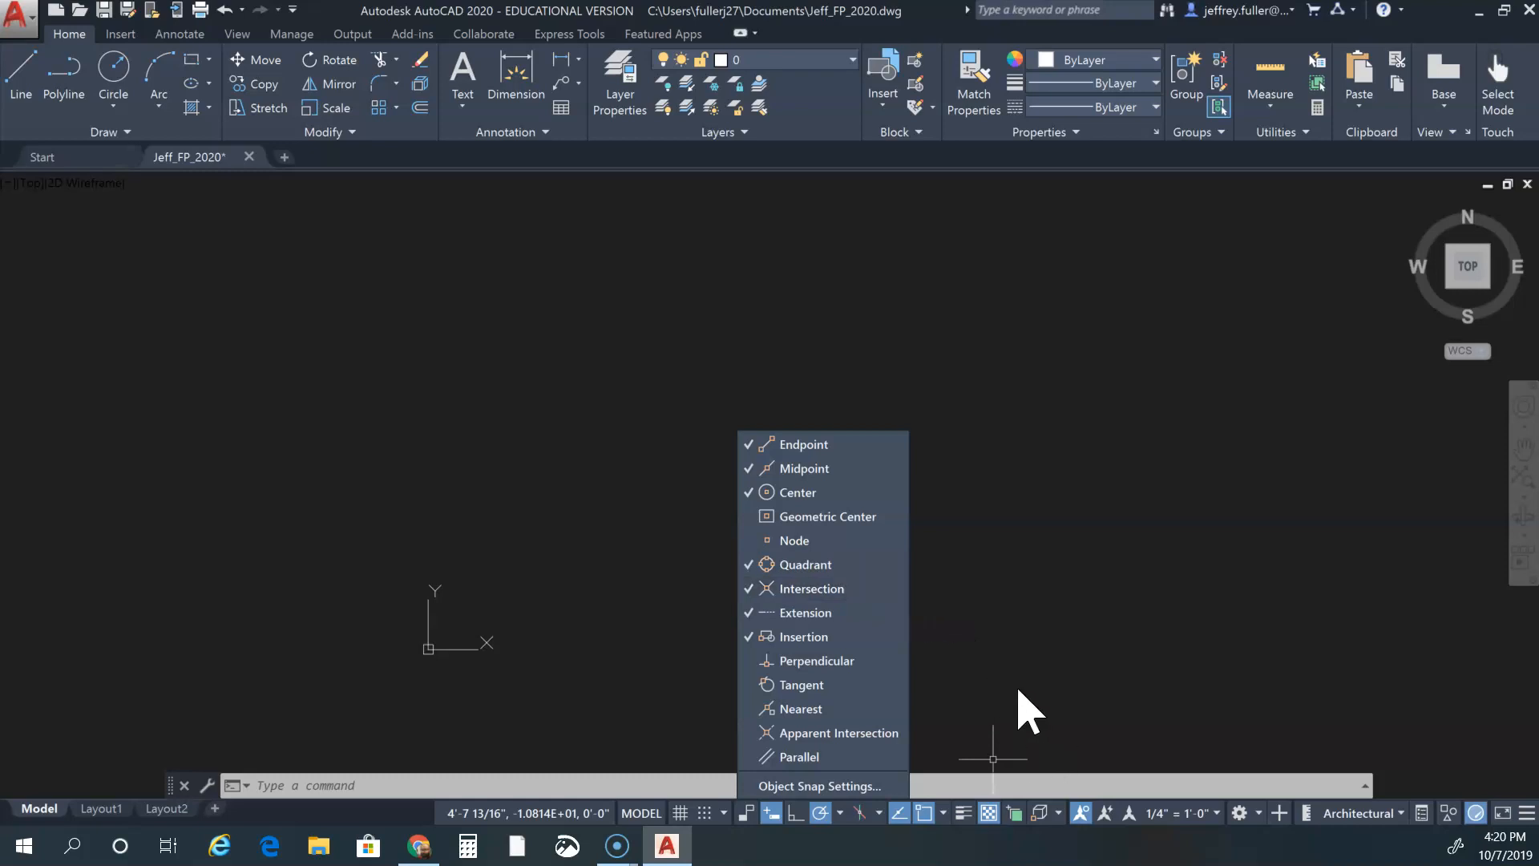
left_click(981, 666)
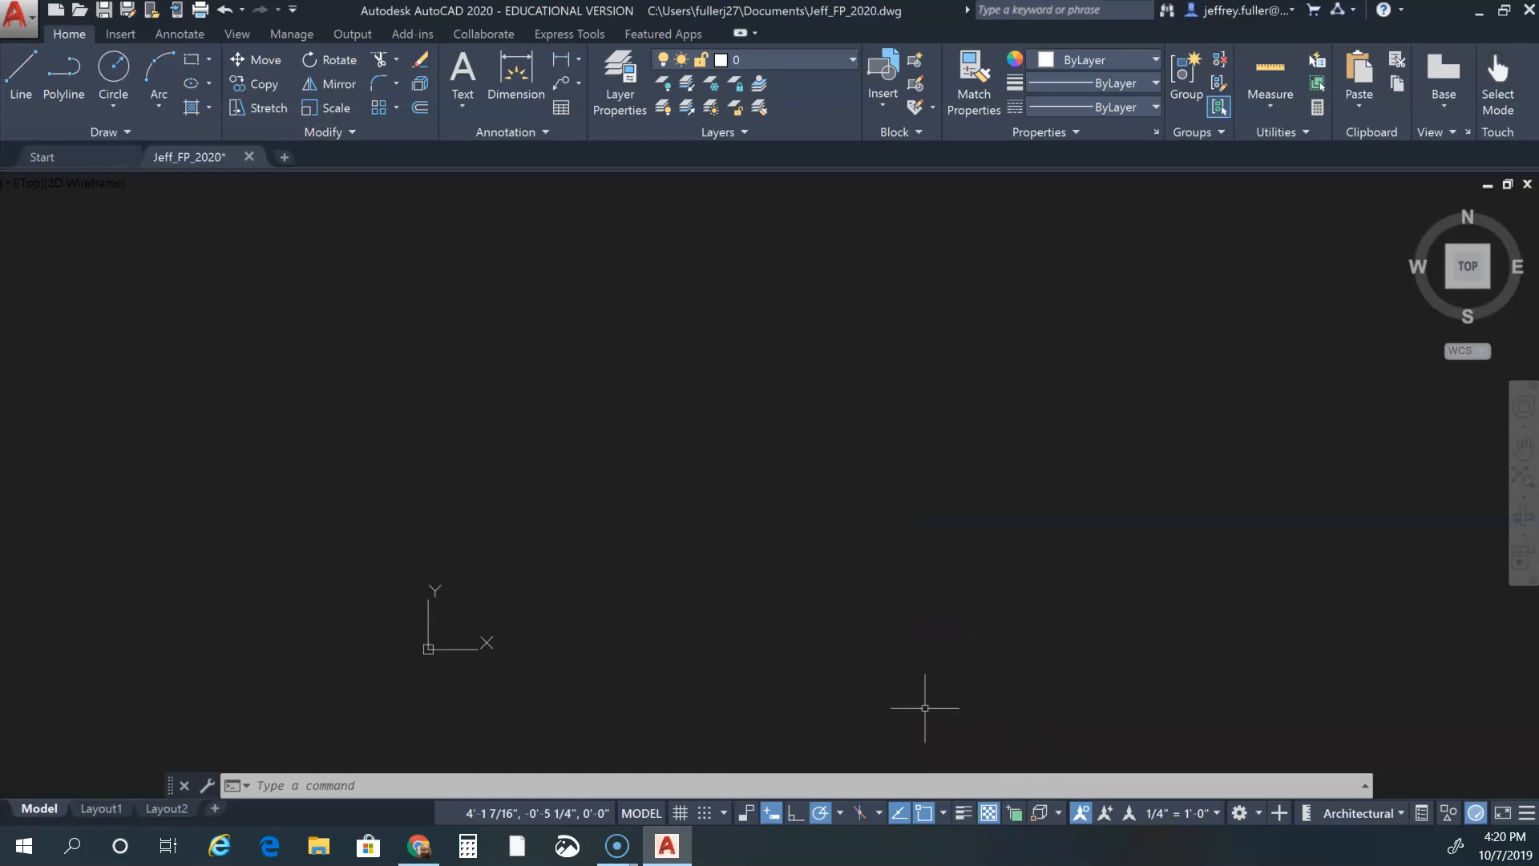
left_click(840, 813)
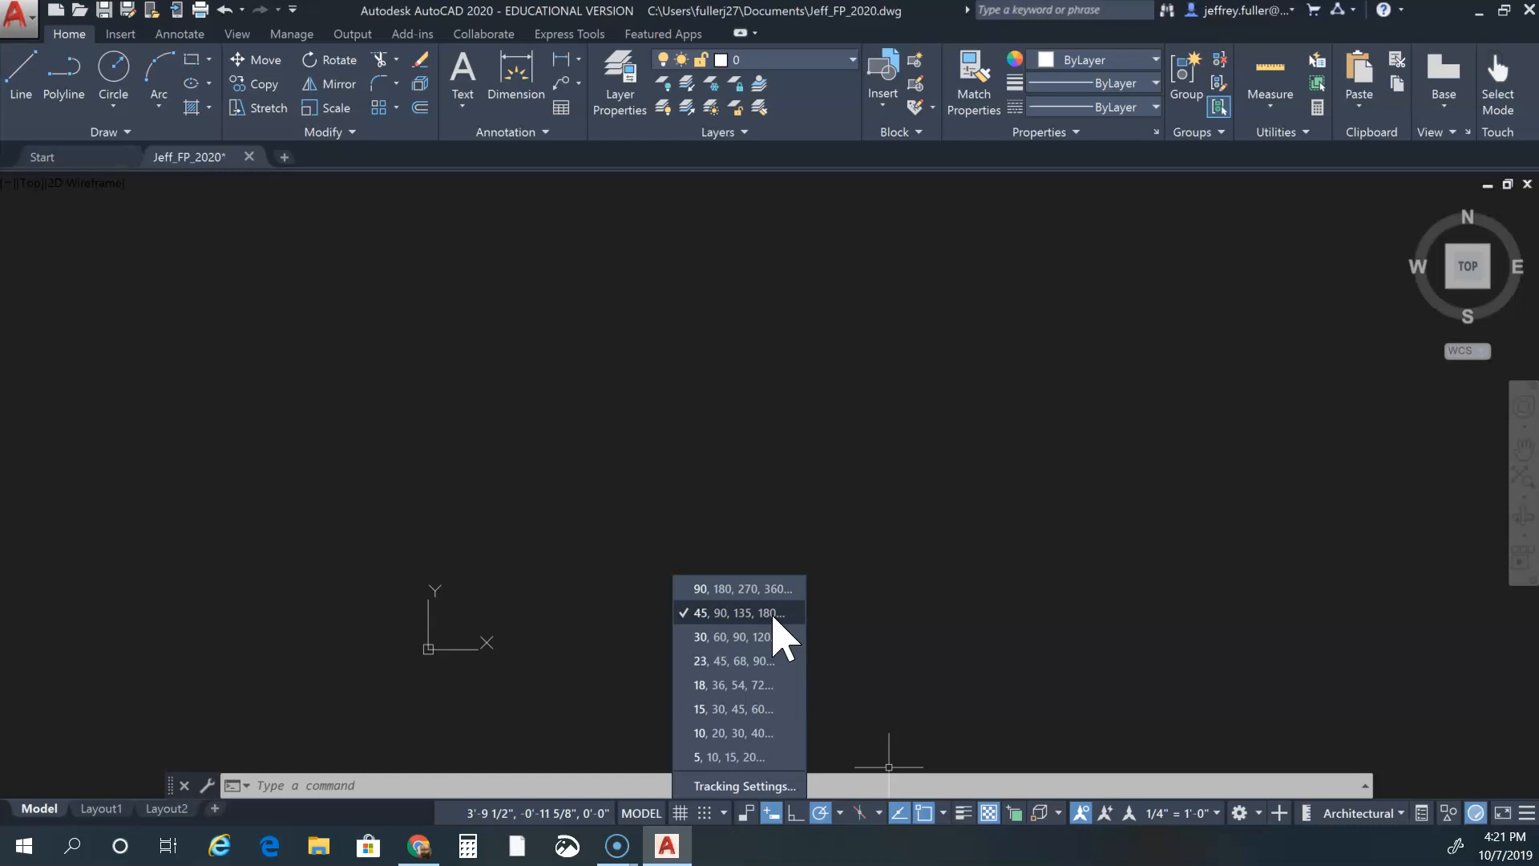
left_click(828, 616)
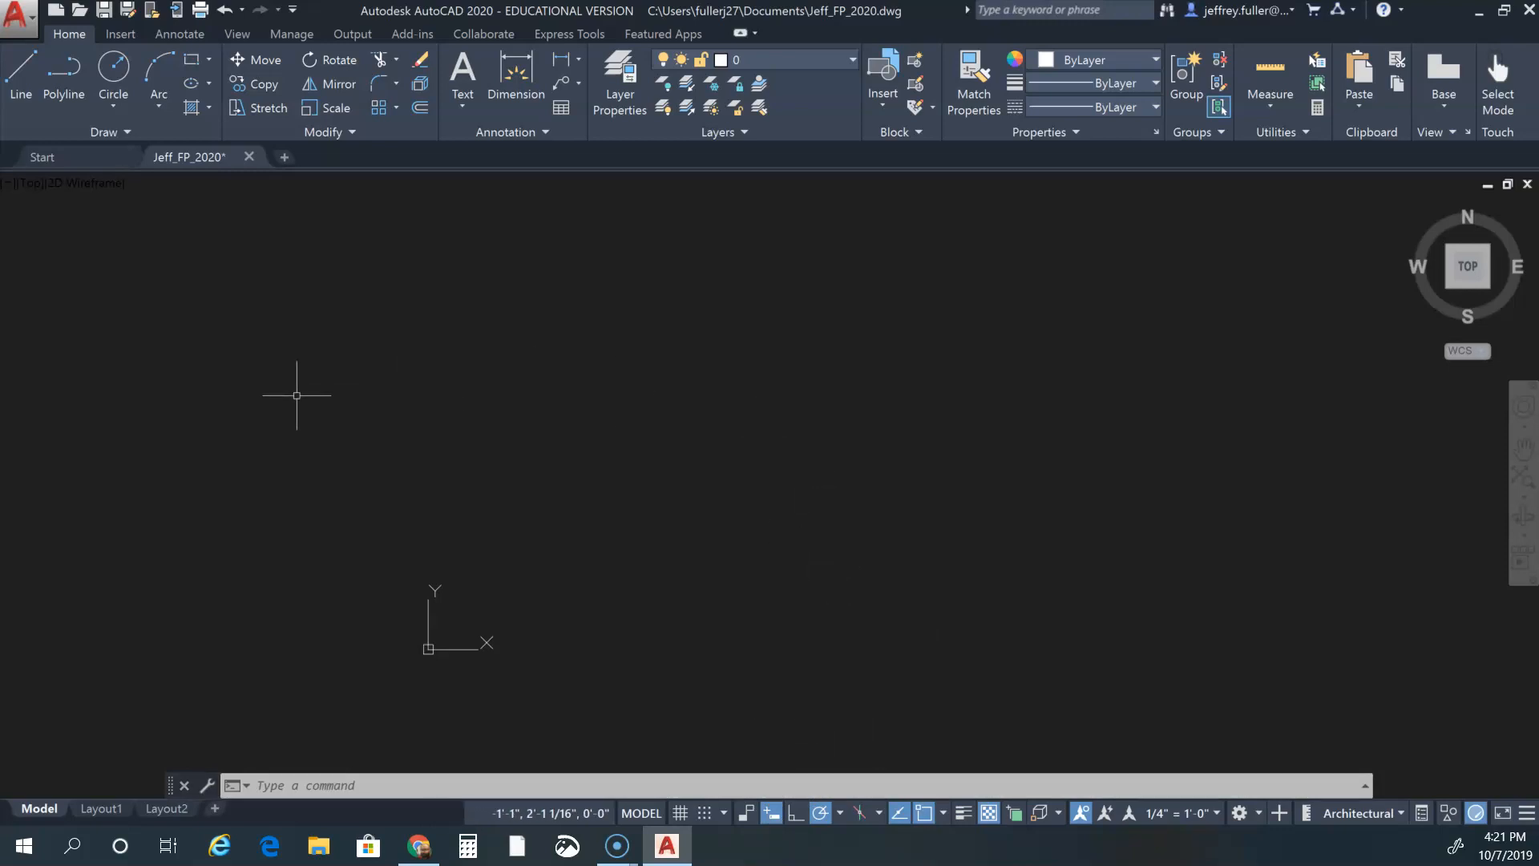
Create four new layers in the Layer Properties Manager
left_click(20, 76)
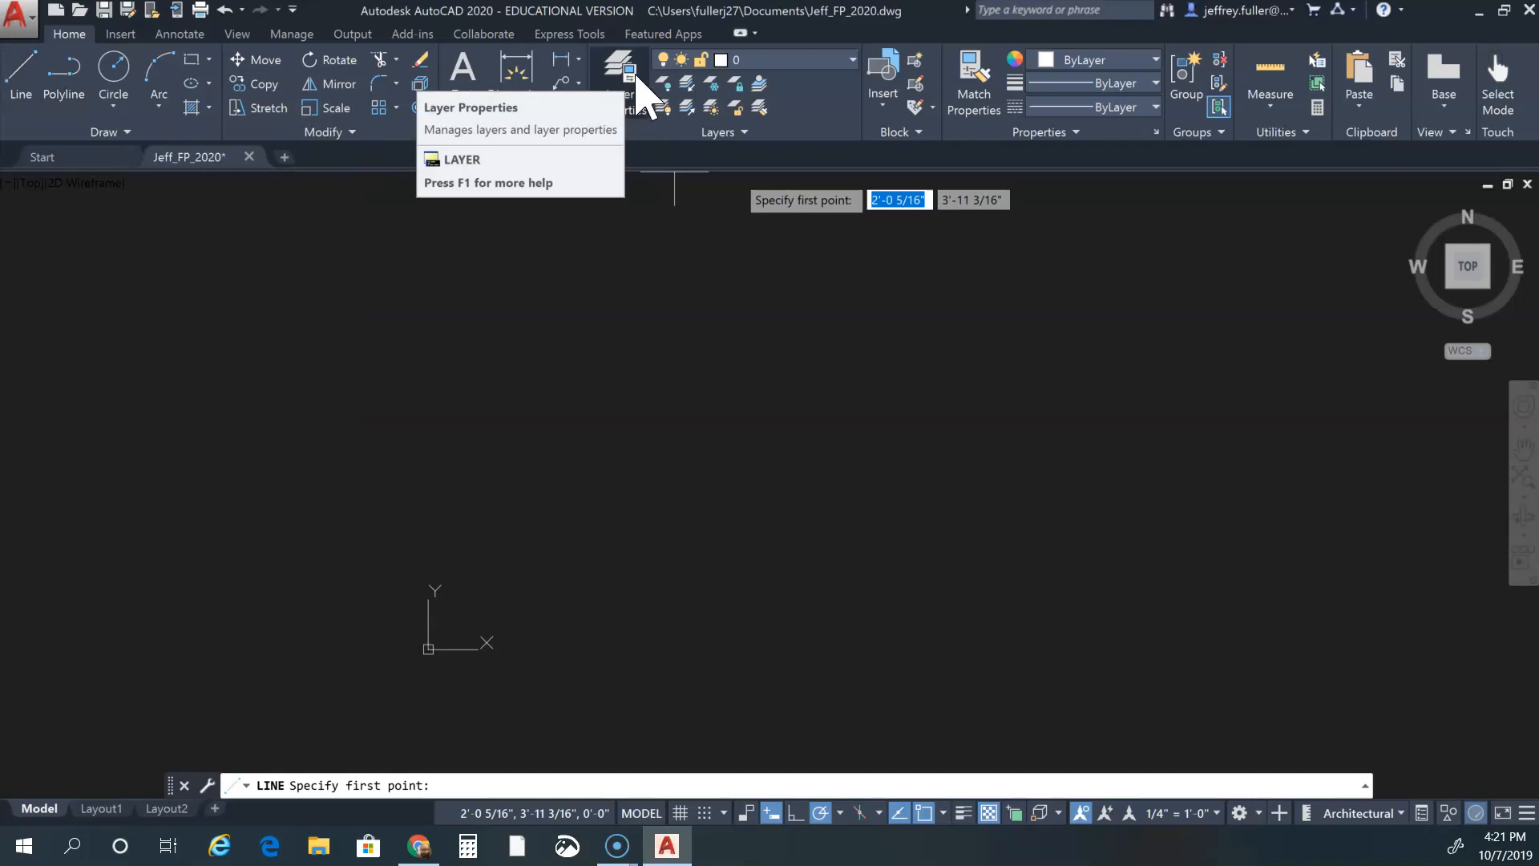
left_click(634, 90)
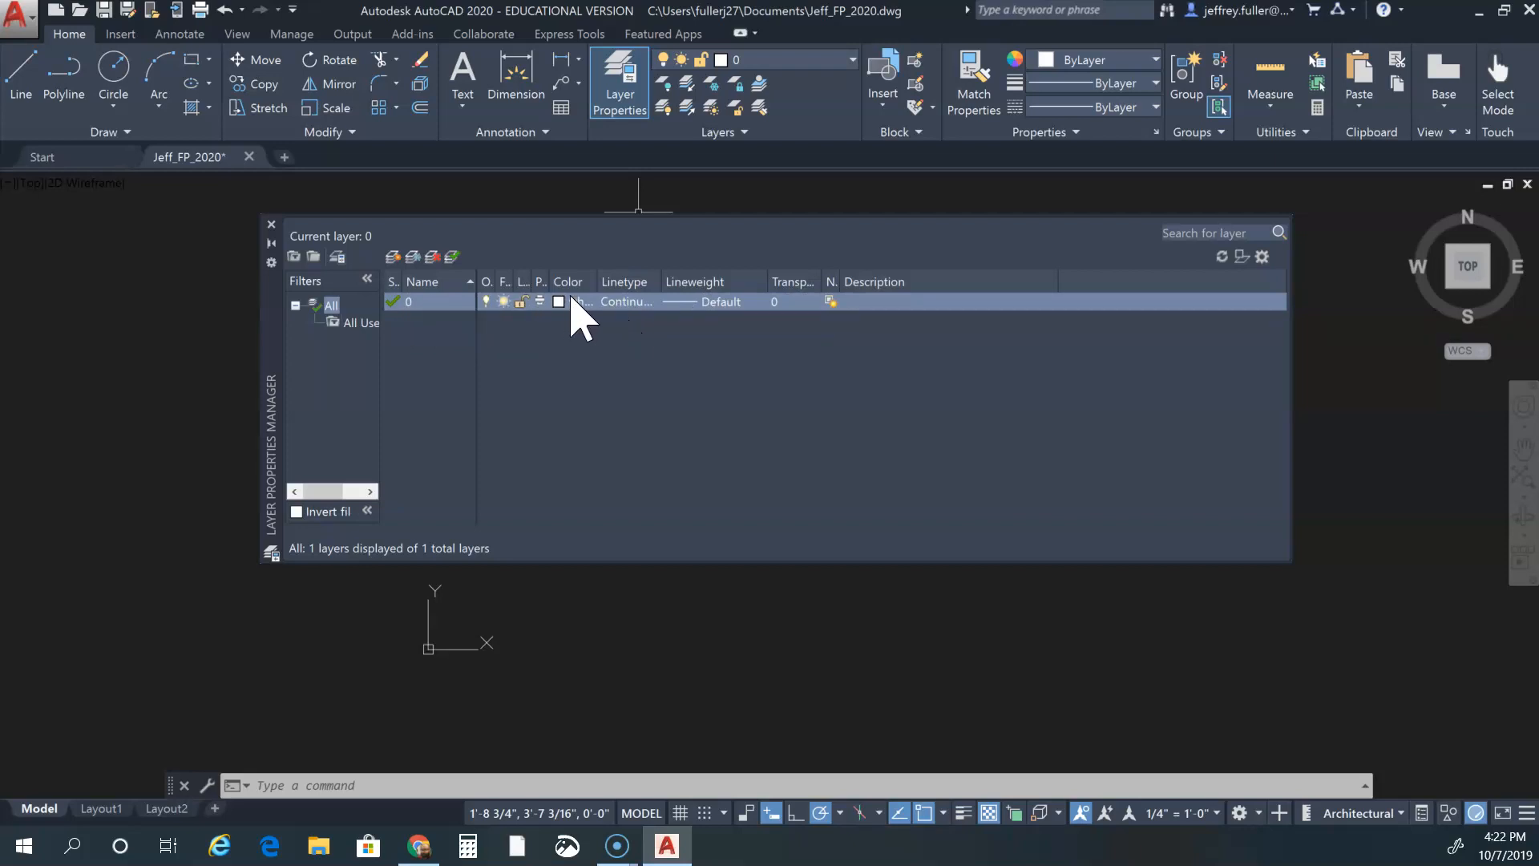
left_click(393, 257)
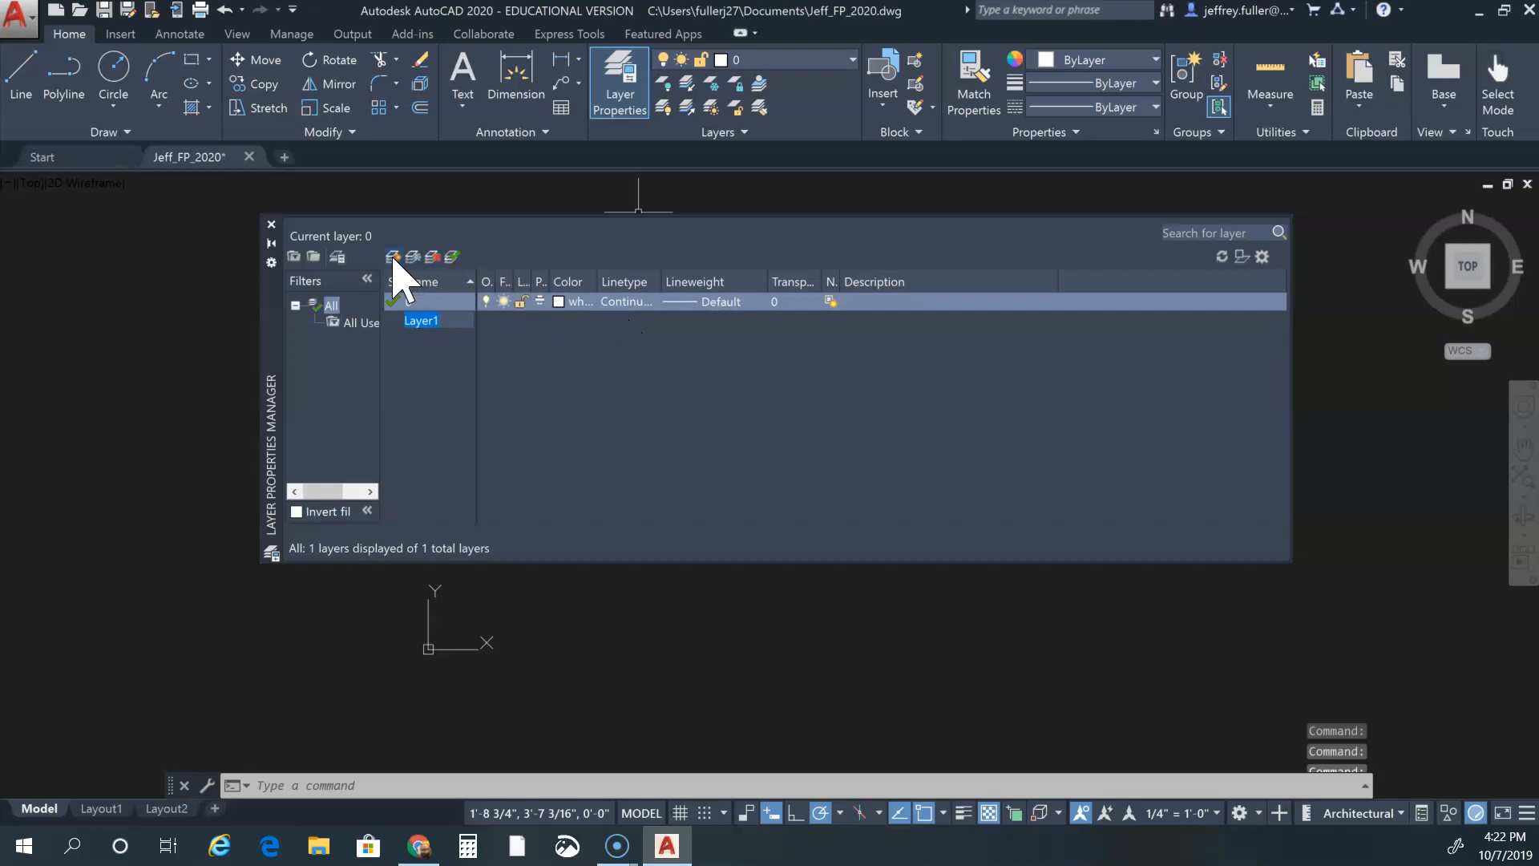
left_click(393, 258)
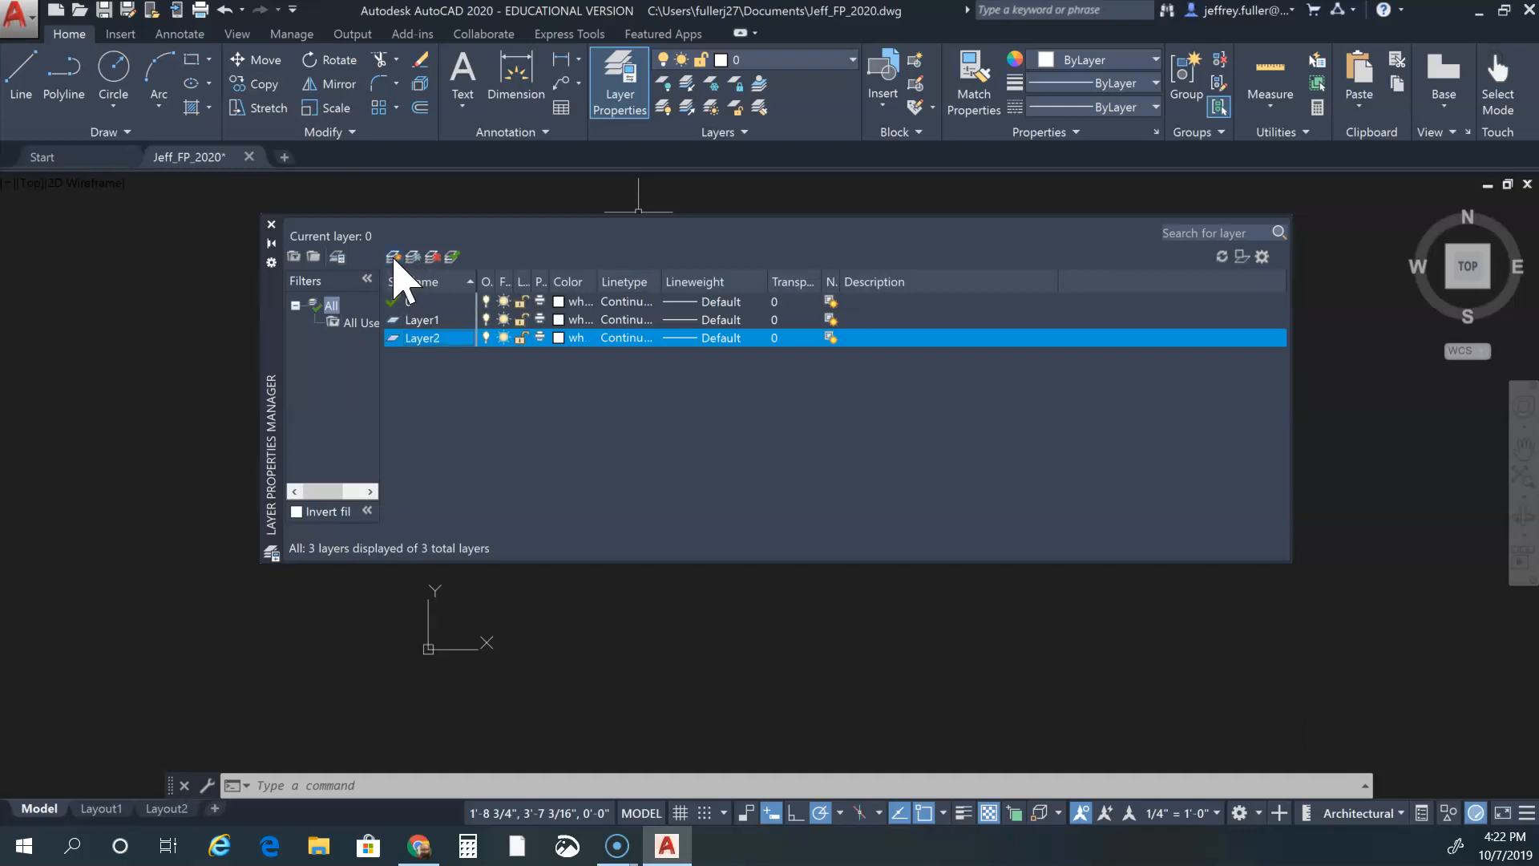
left_click(392, 256)
left_click(393, 256)
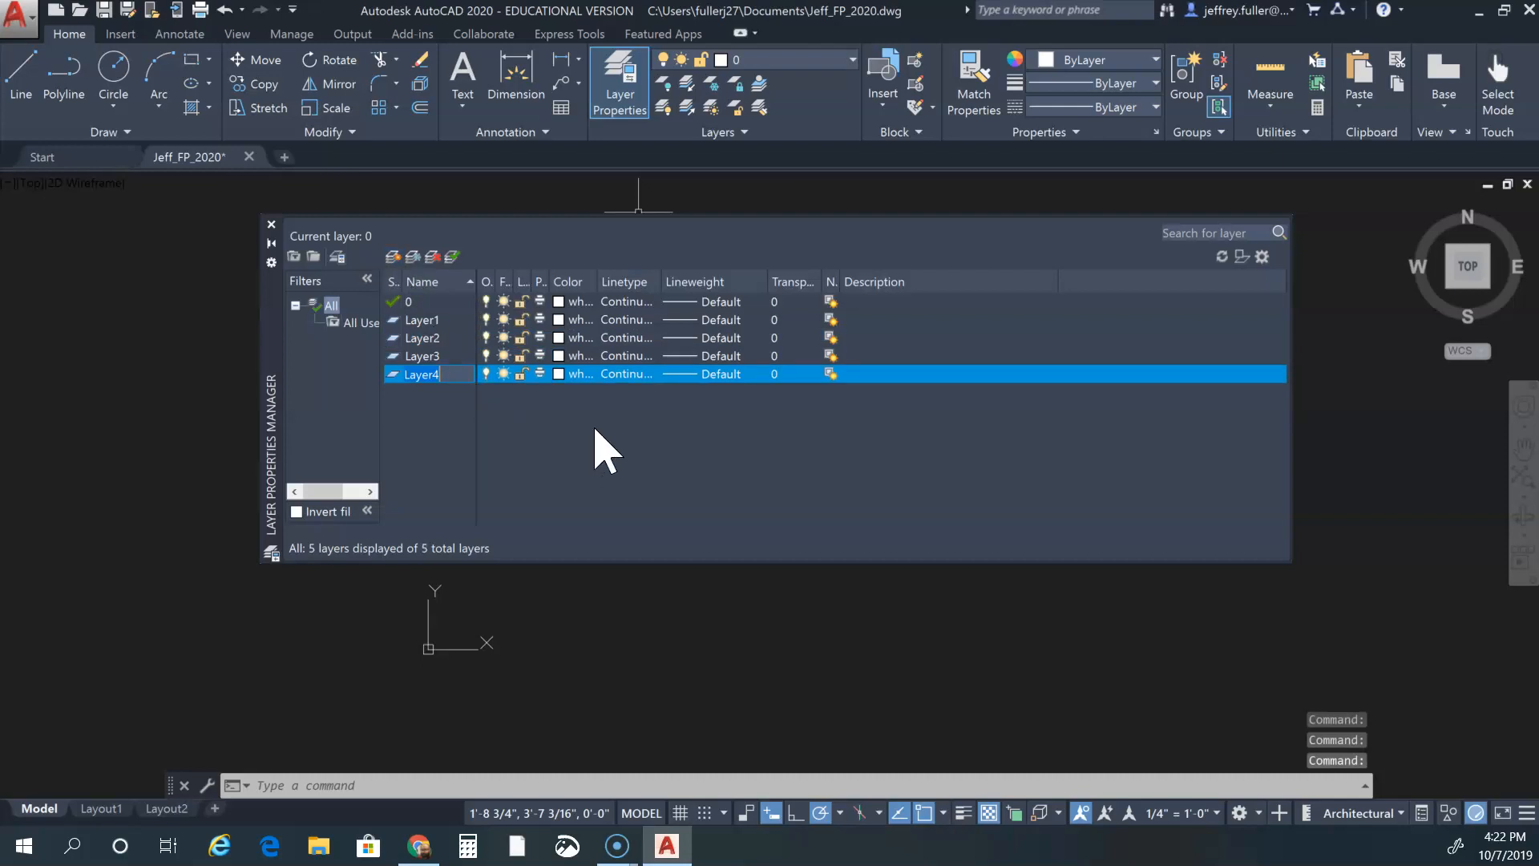
Rename Layer1 as "Ext. Walll"
left_click(444, 321)
left_click(456, 321)
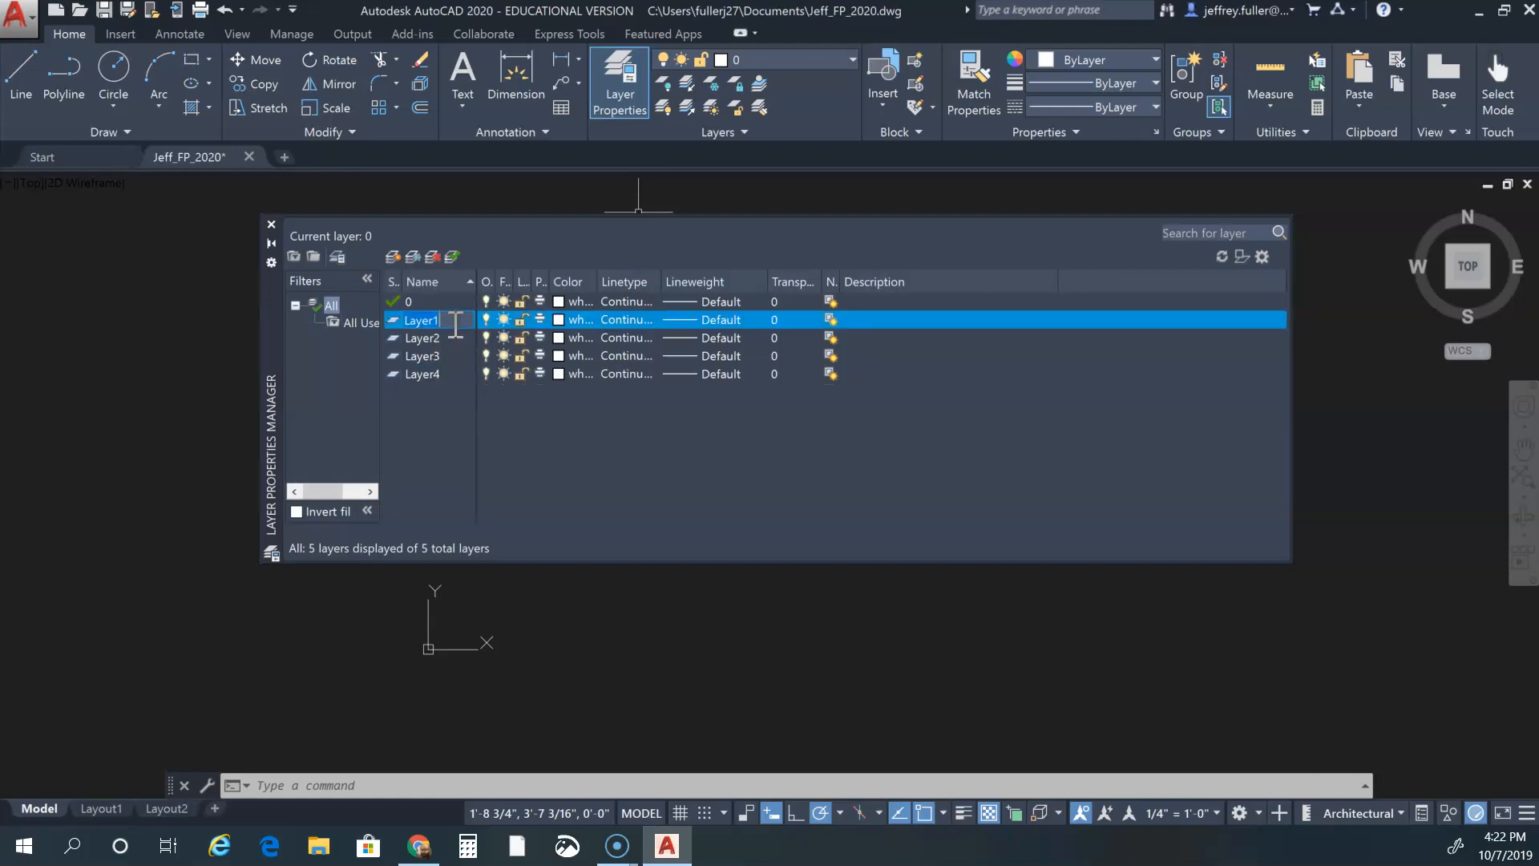
type("Ext")
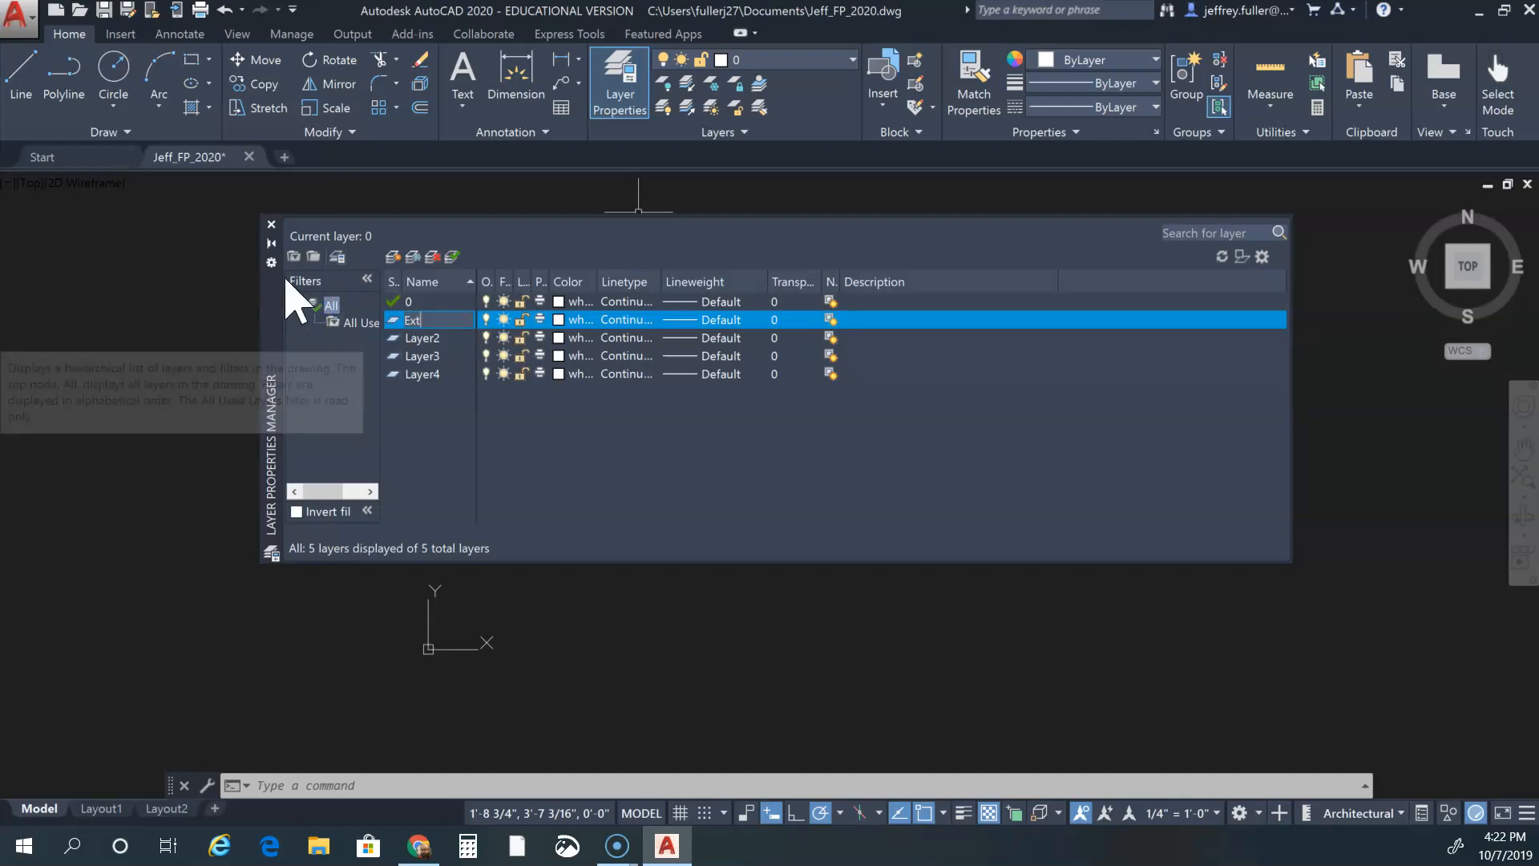
type(". Wall")
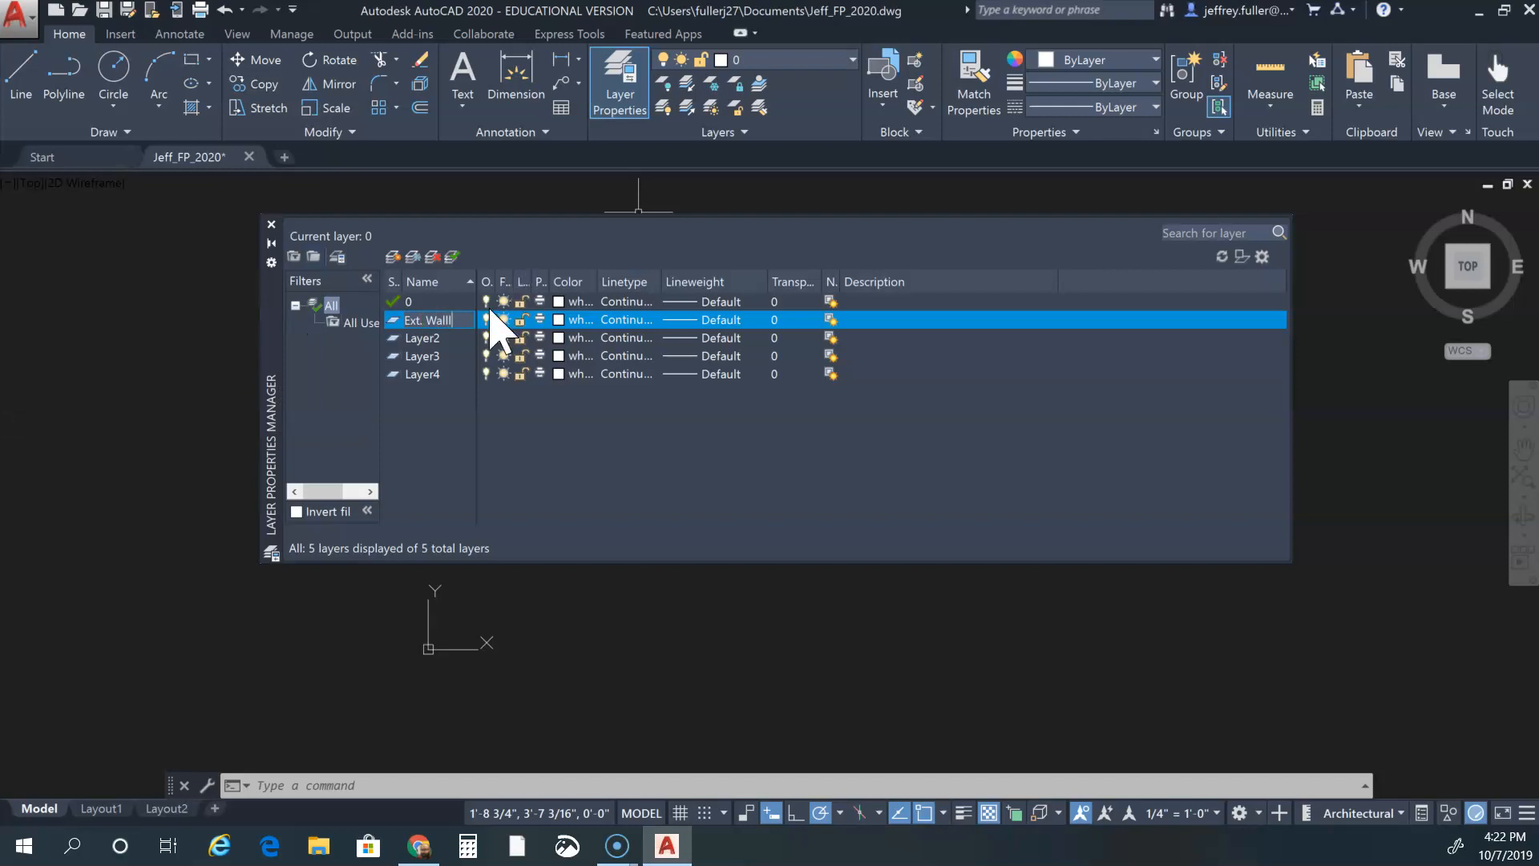
key("Down")
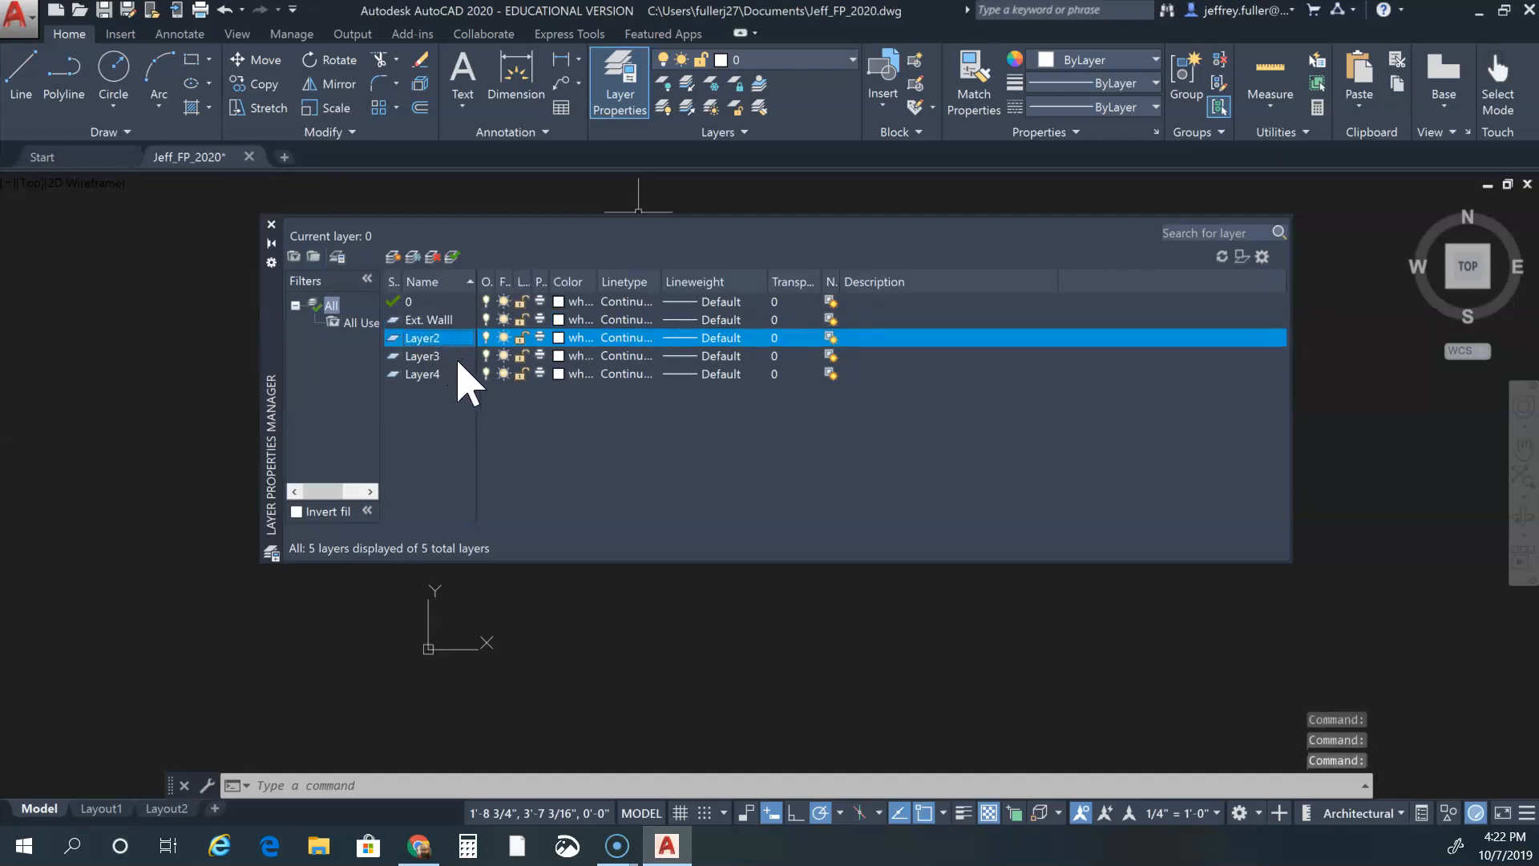
Make Layer2 the current layer and rename it Int. Wall
double_click(446, 343)
left_click(451, 342)
key("BackSpace")
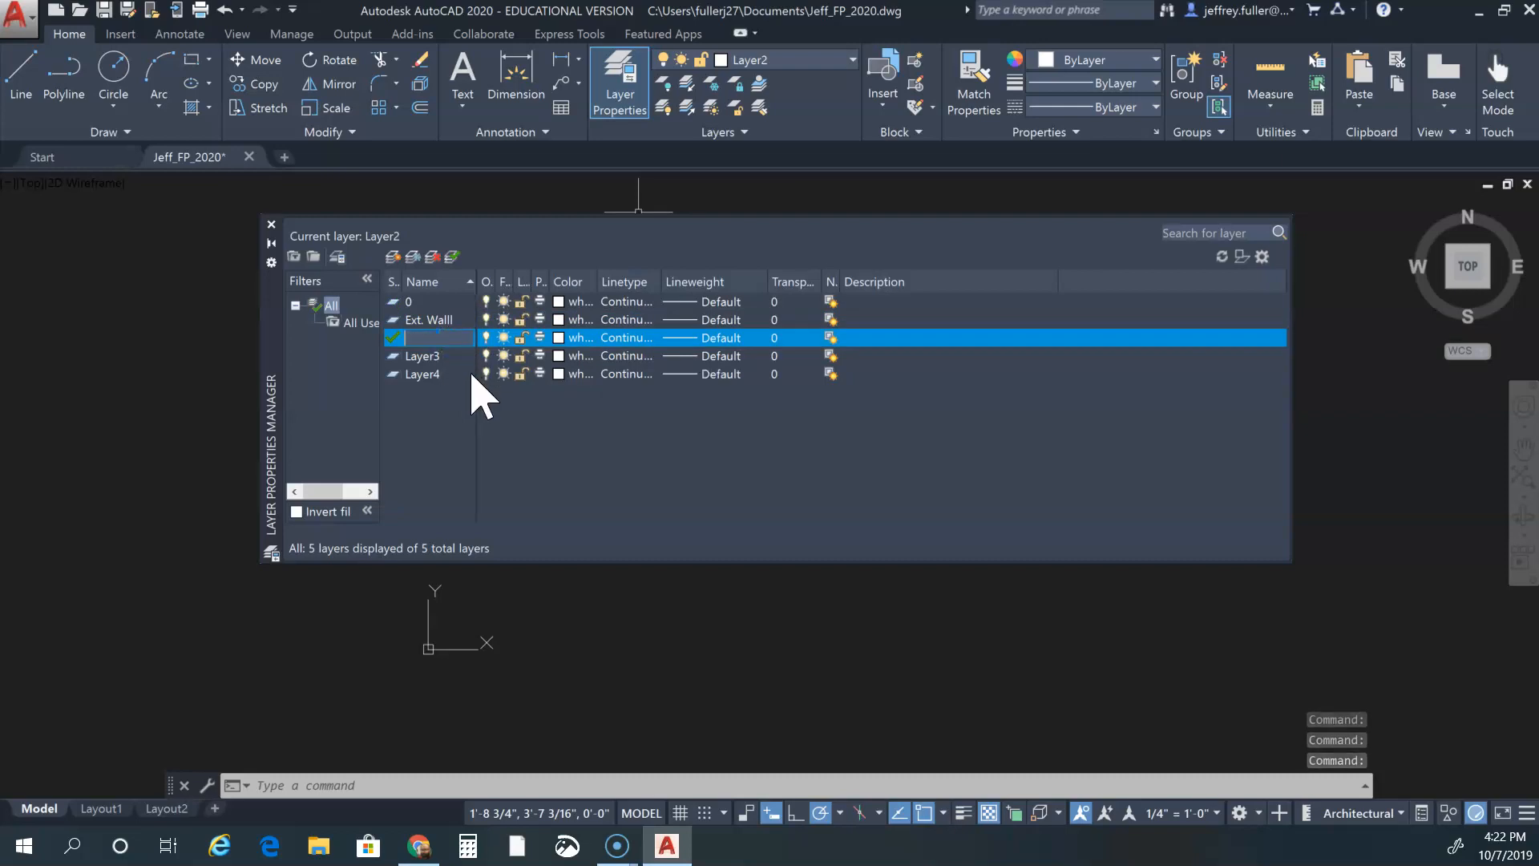
type("Int. Wall")
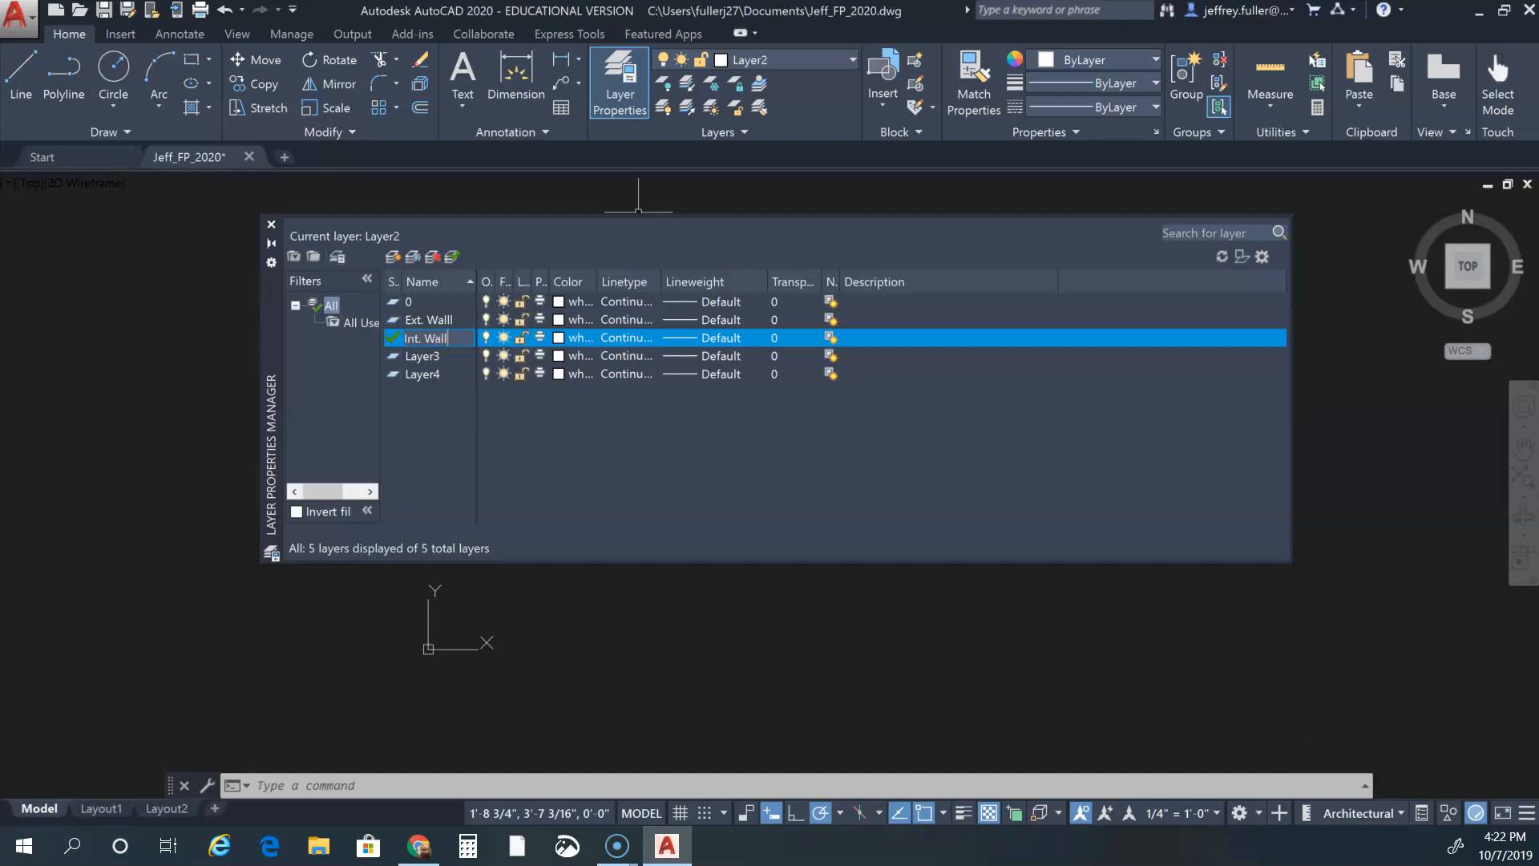
Correct the misspelled name of the exterior wall layer to Ext. Wall
left_click(446, 320)
left_click(452, 320)
key("BackSpace")
key("BackSpace")
key("BackSpace")
key("BackSpace")
key("BackSpace")
key("BackSpace")
key("BackSpace")
key("BackSpace")
key("BackSpace")
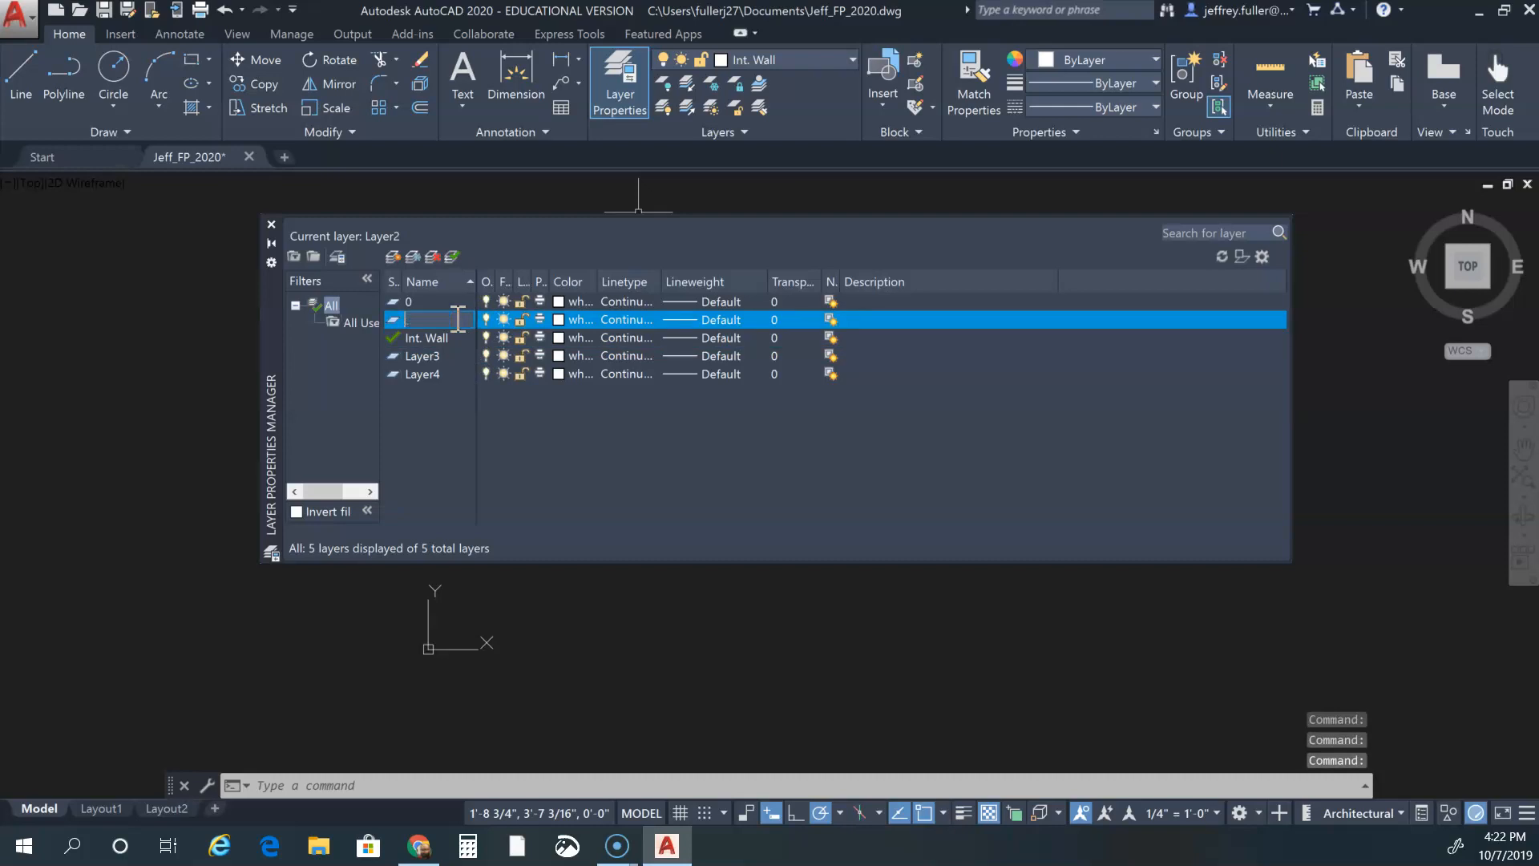
type("Ext. Wall")
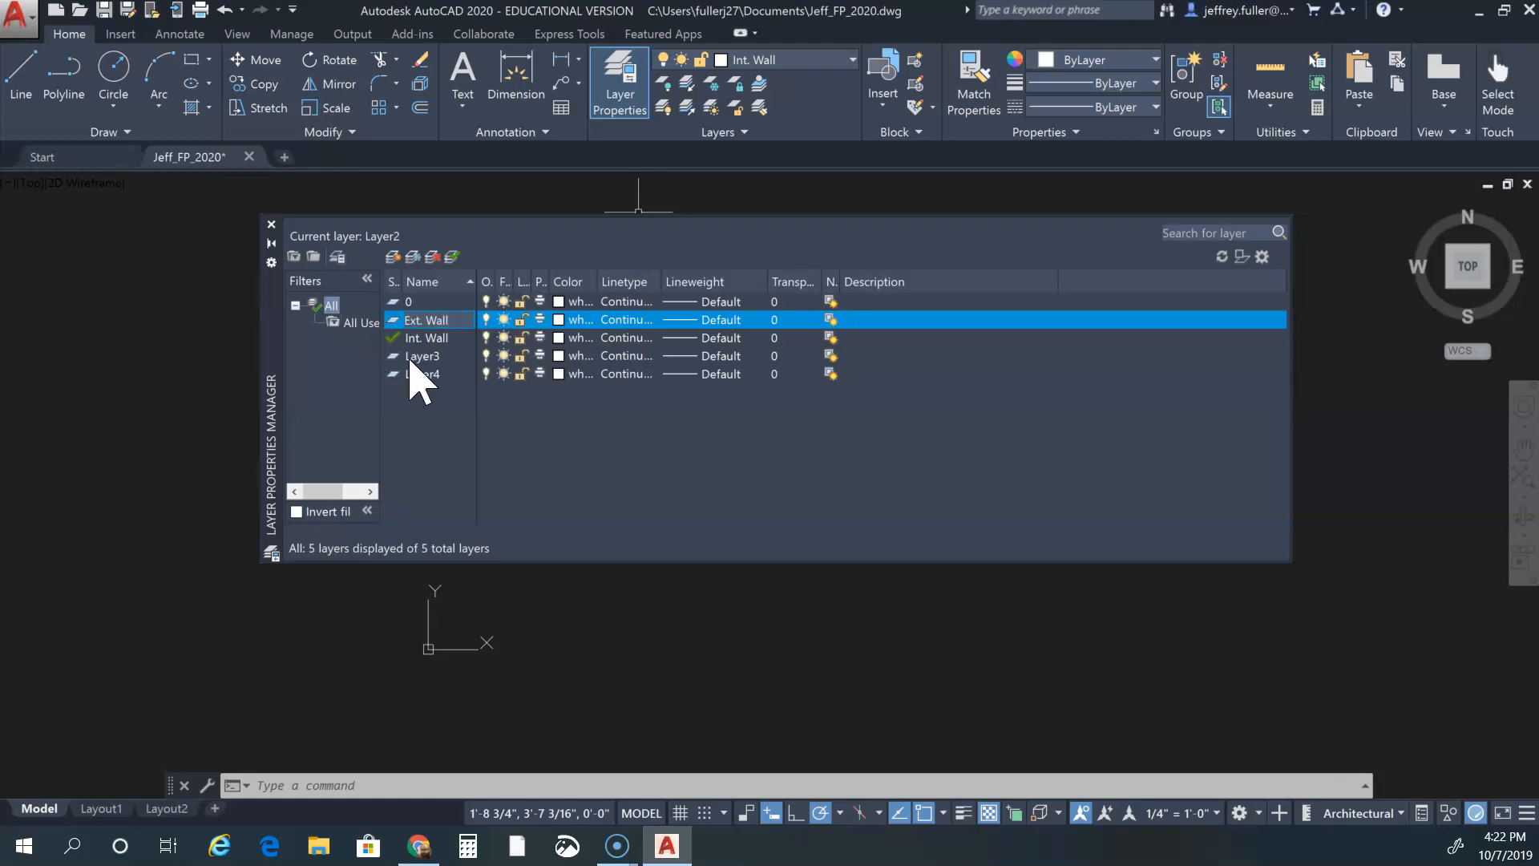
Rename Layer3 as Doors
left_click(433, 358)
left_click(456, 358)
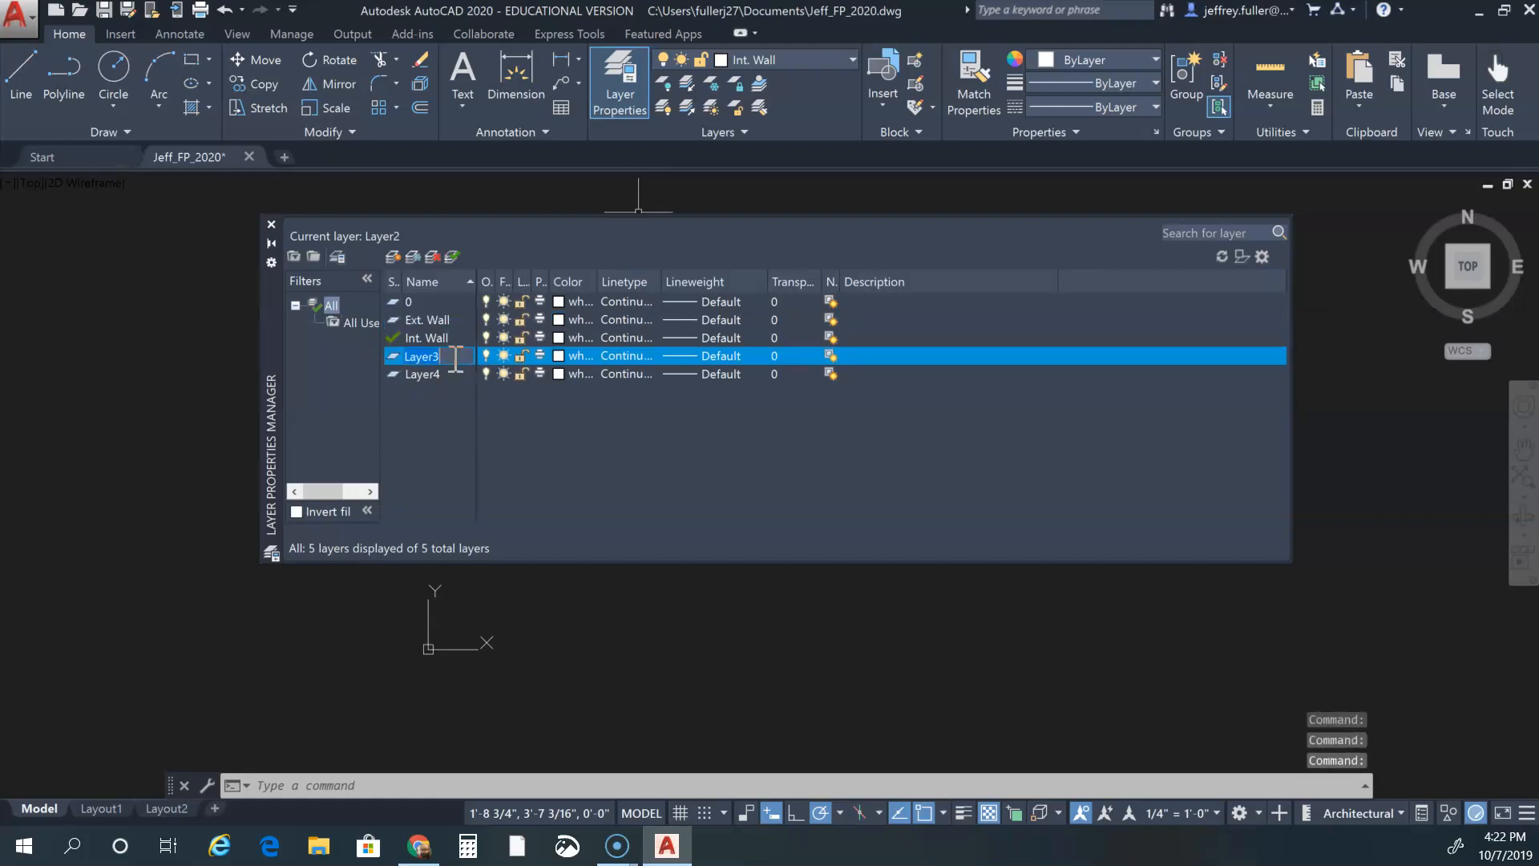
key("BackSpace")
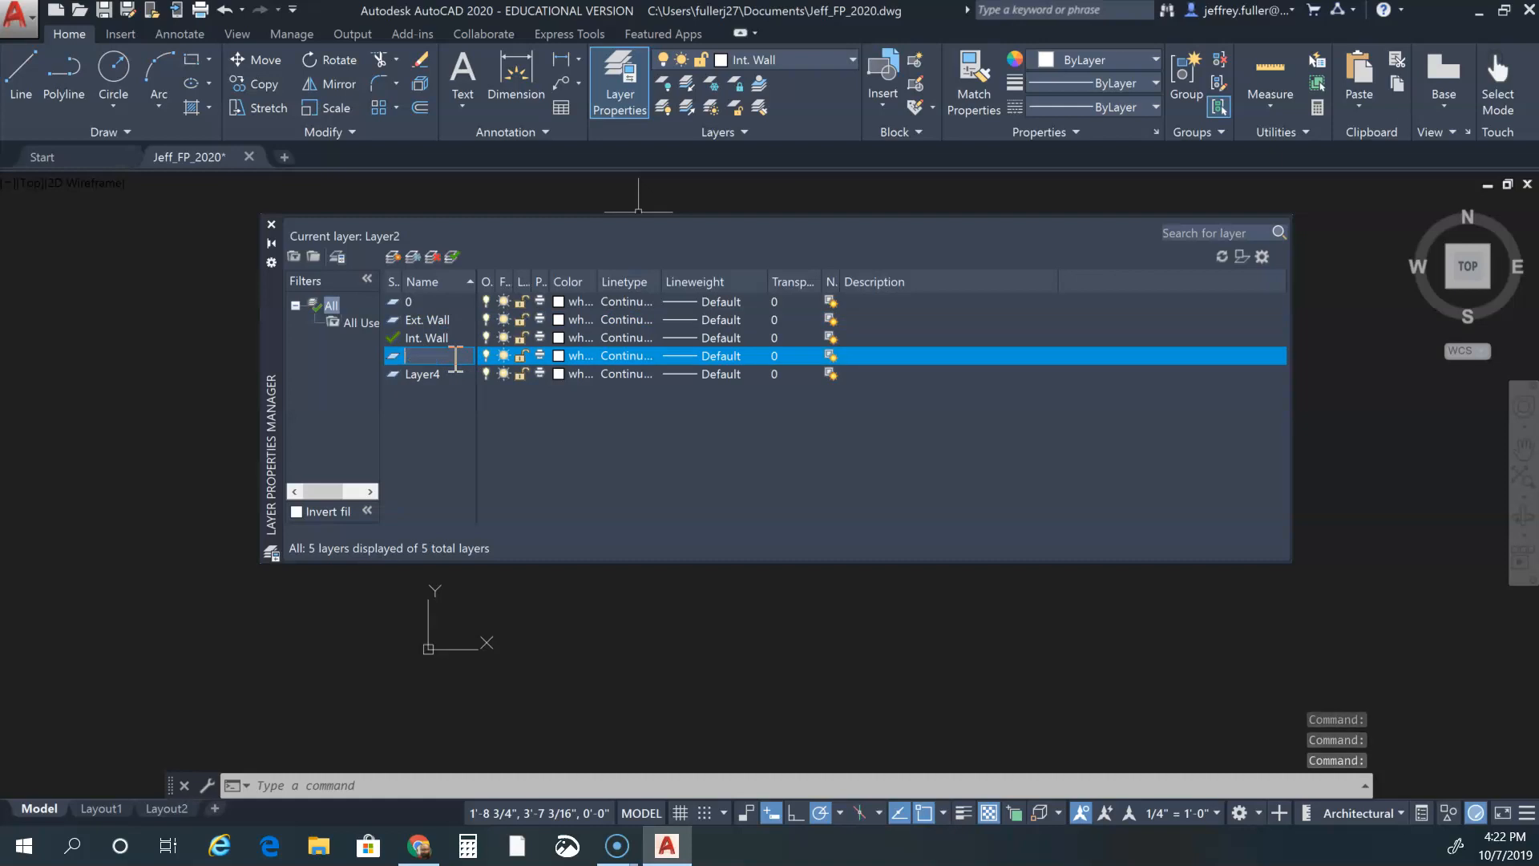
type("Doors")
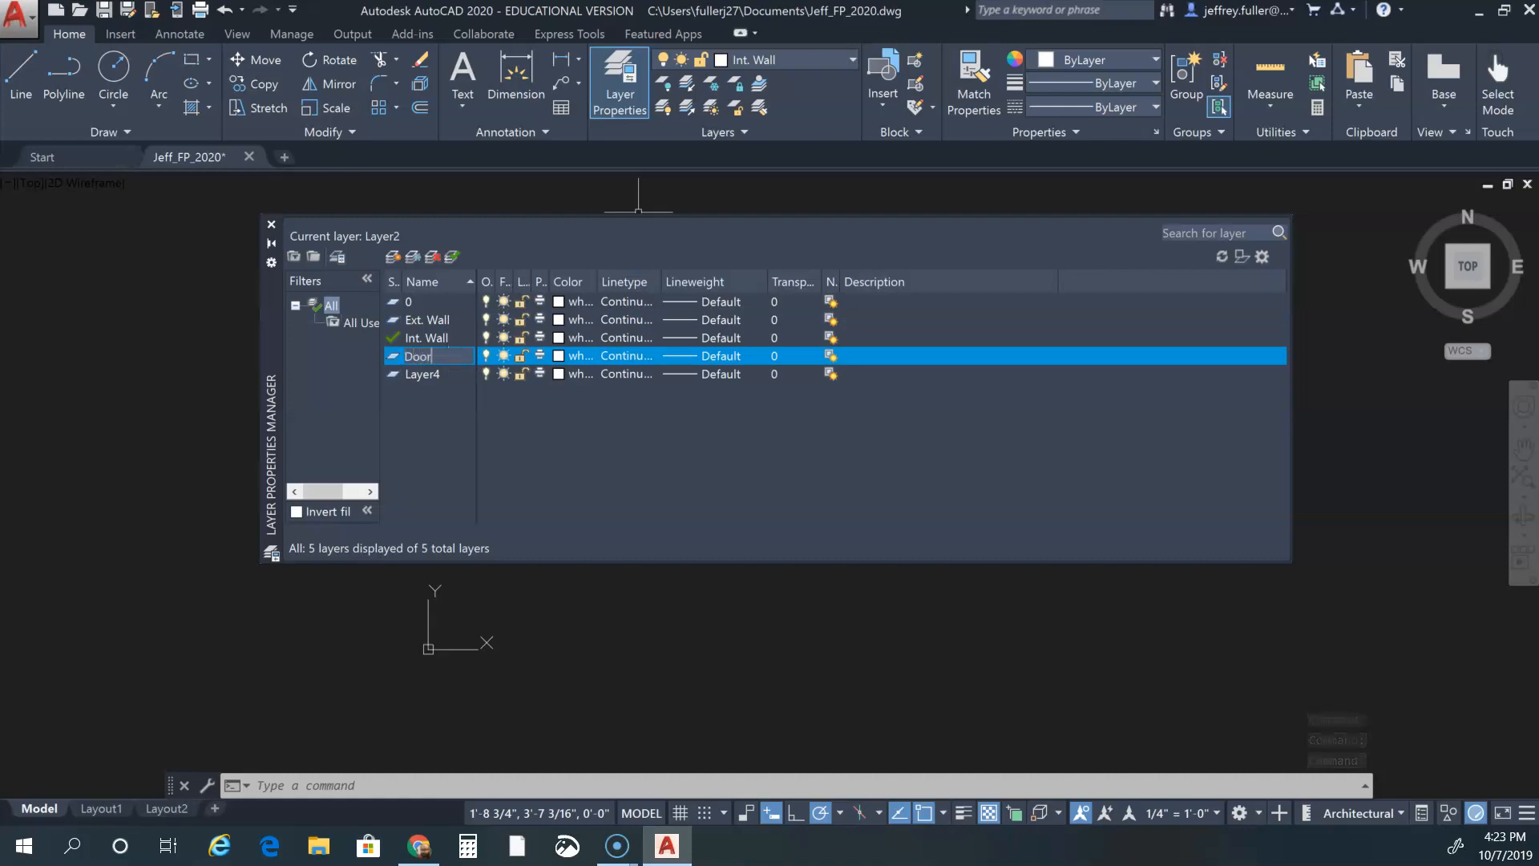
Rename Layer4 as Windows
left_click(436, 373)
left_click(444, 373)
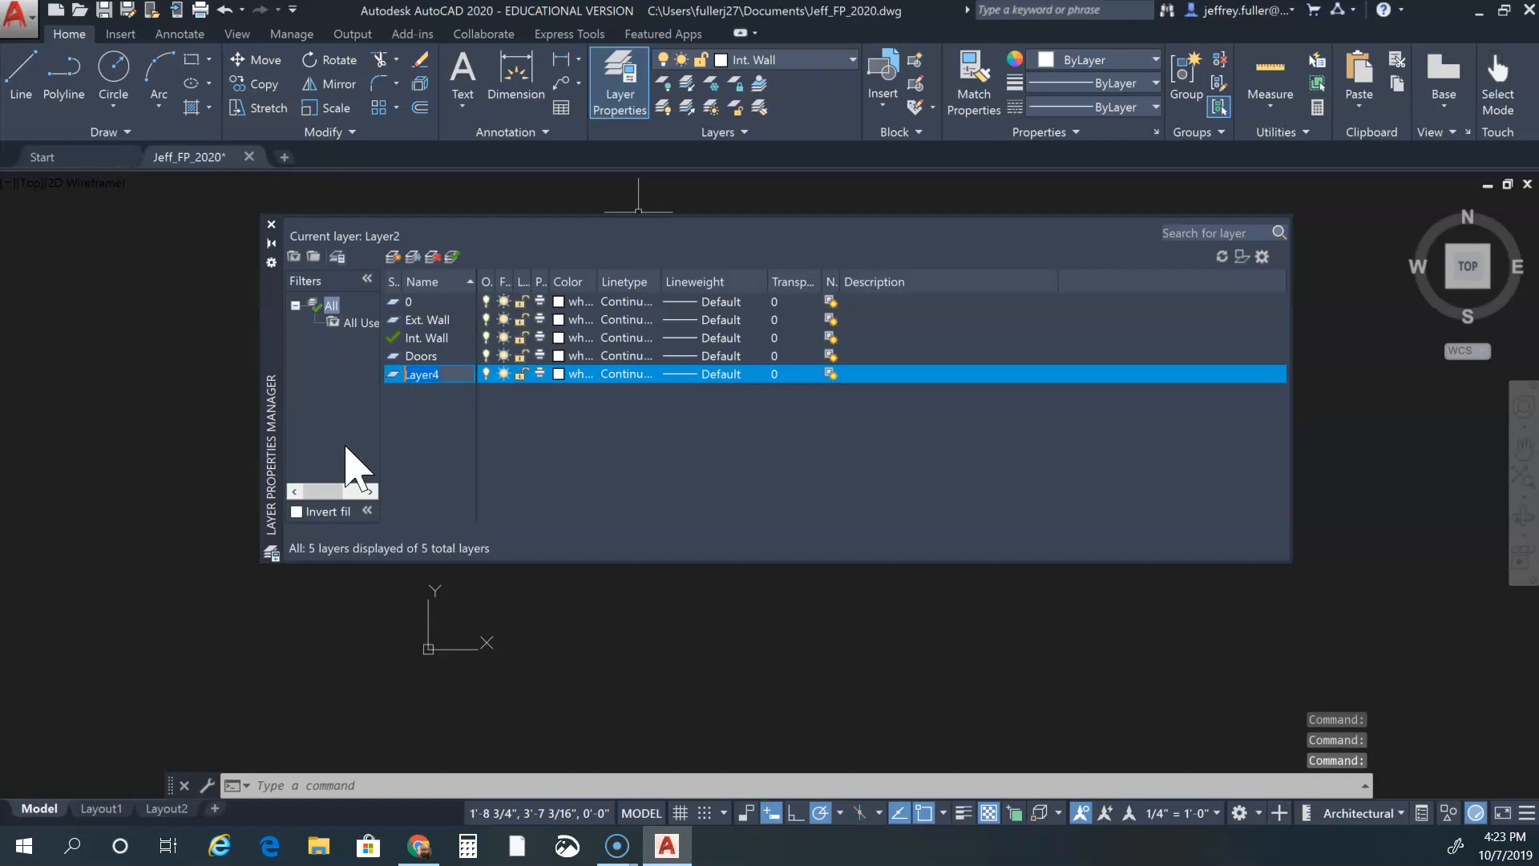
type("Windows")
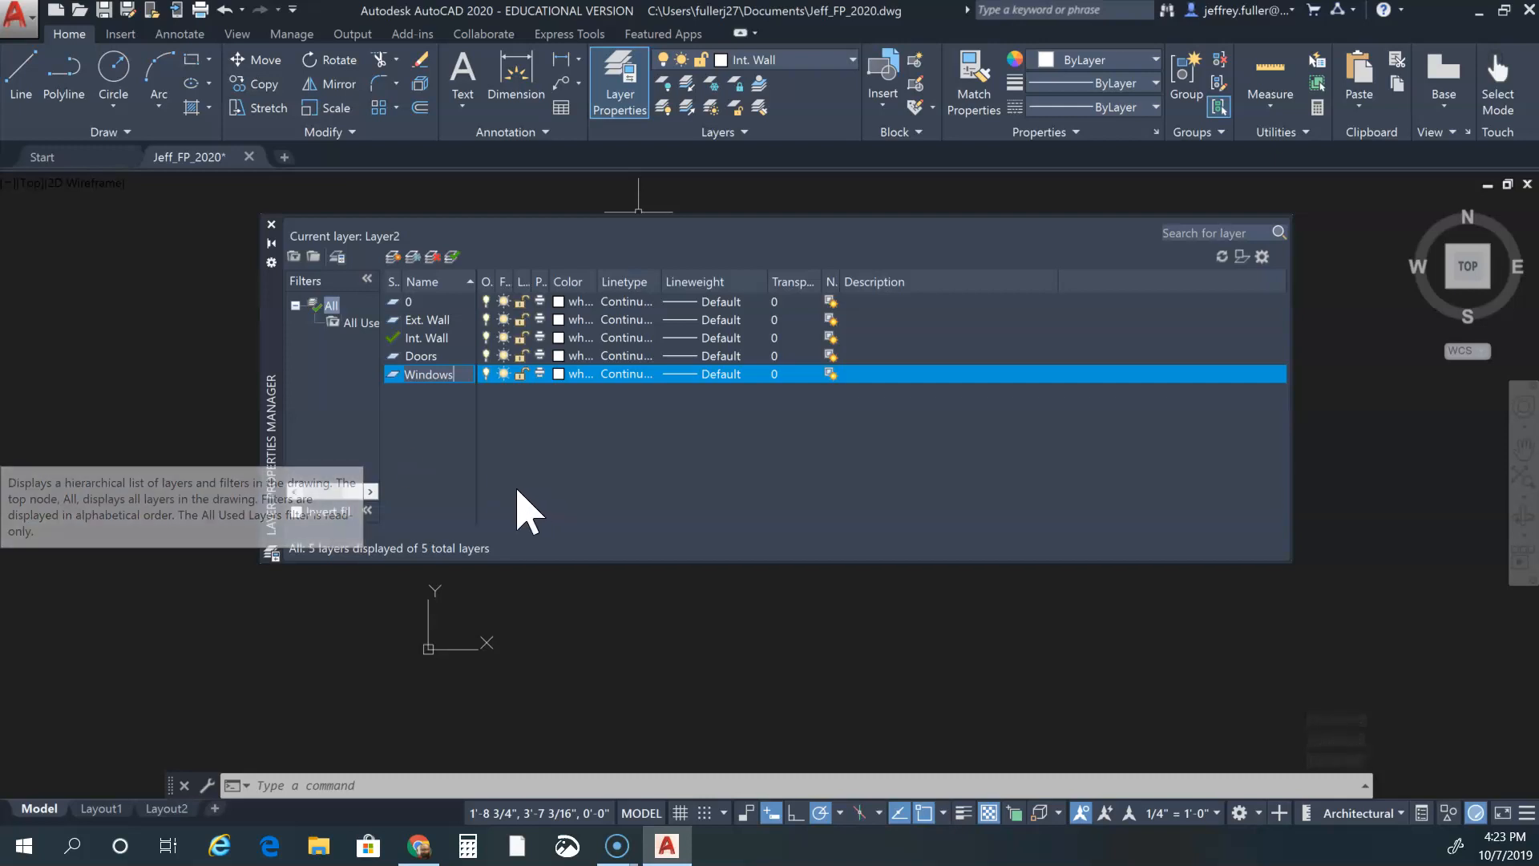
key("Return")
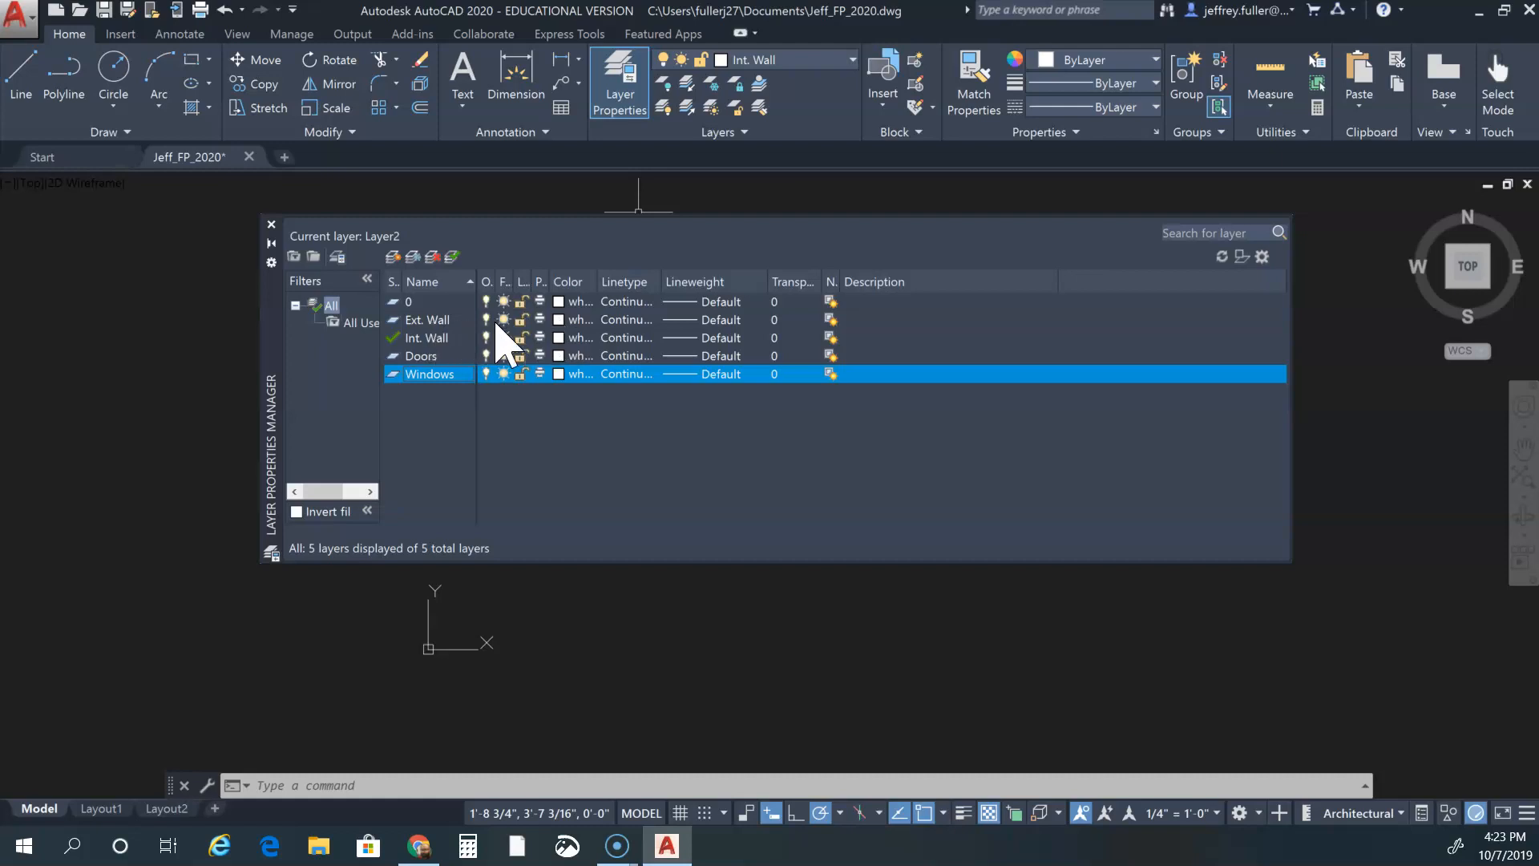
Set the color of the Ext. Wall layer to red
left_click(559, 320)
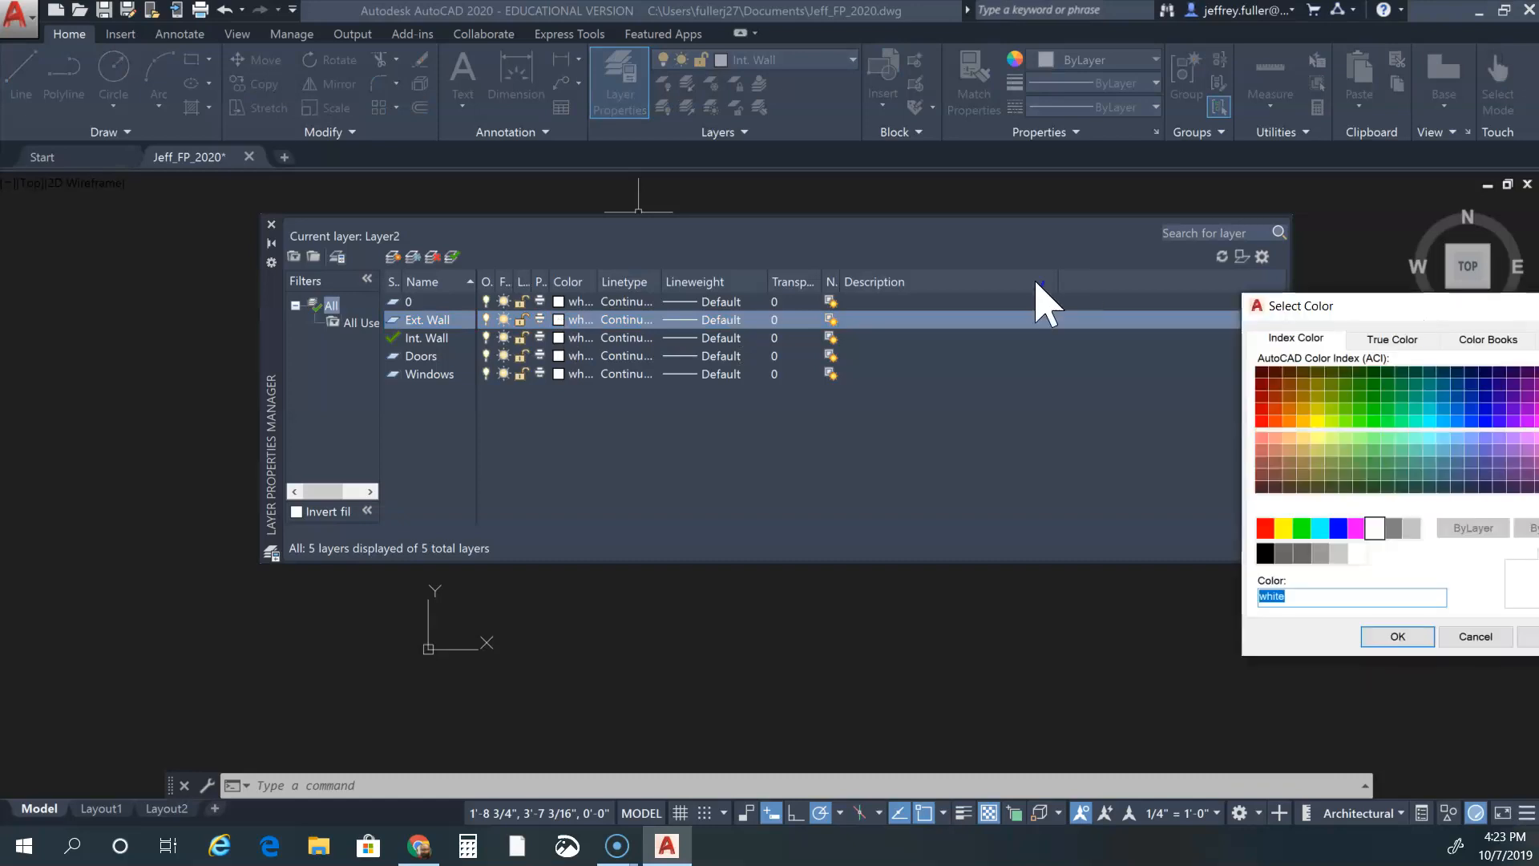
left_click_drag(962, 302, 1042, 241)
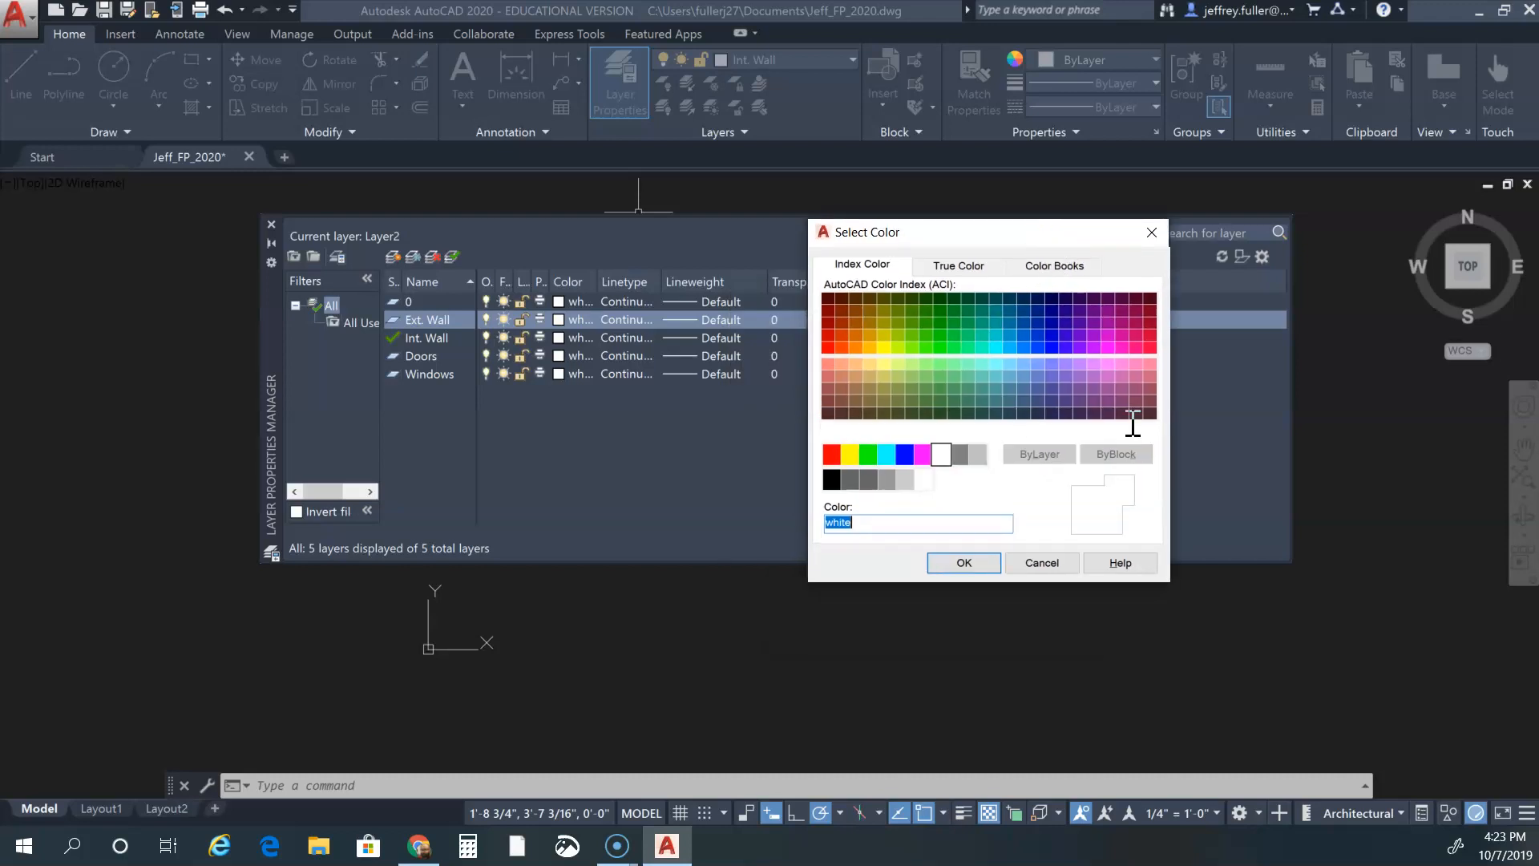
left_click(831, 454)
left_click(963, 561)
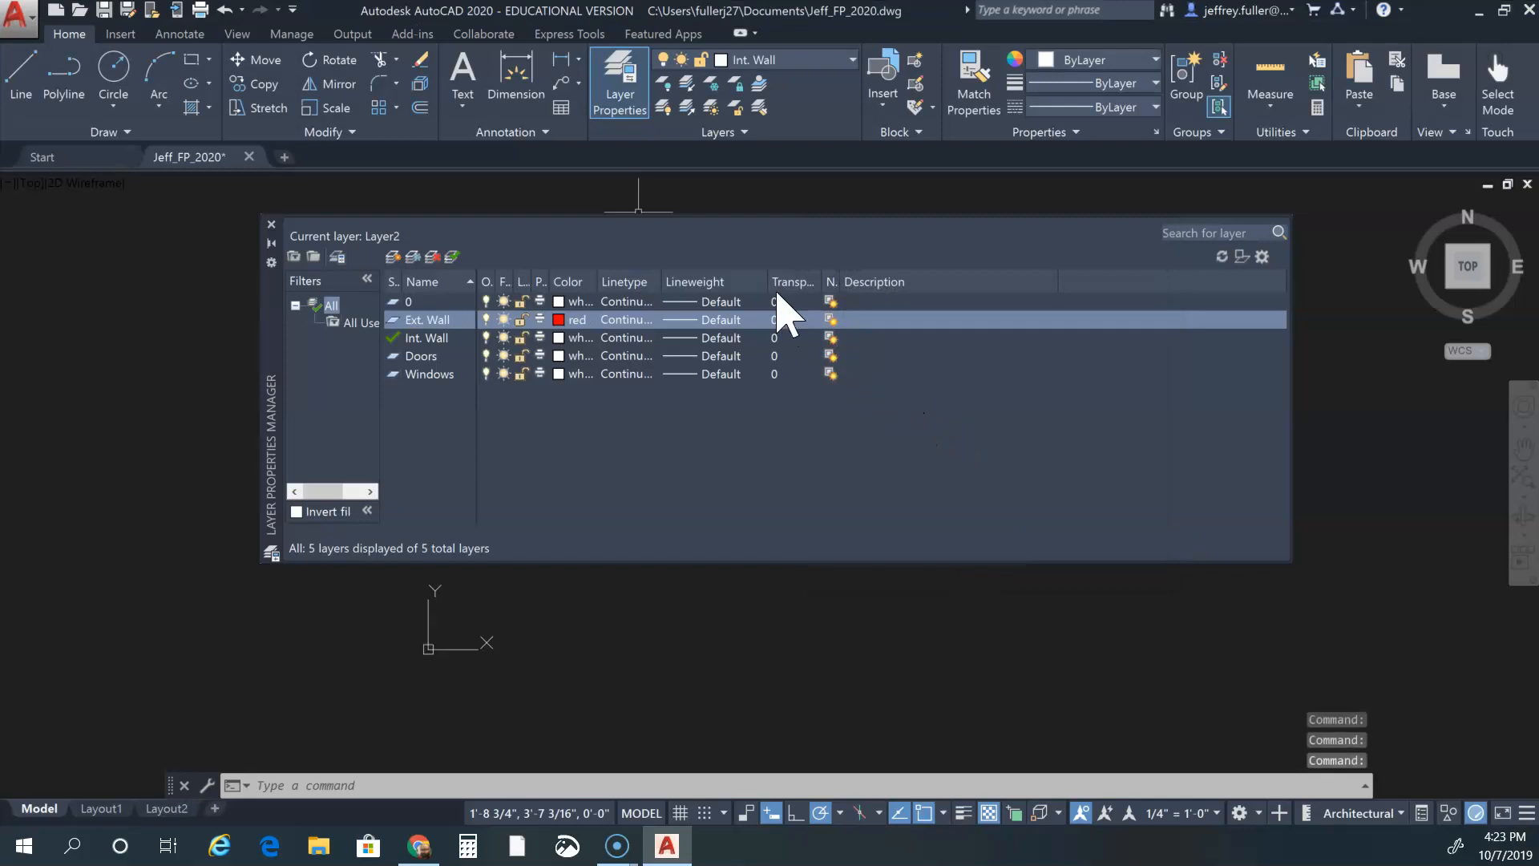
Set the lineweight of the Ext. Wall layer to 0.30 mm
left_click(727, 319)
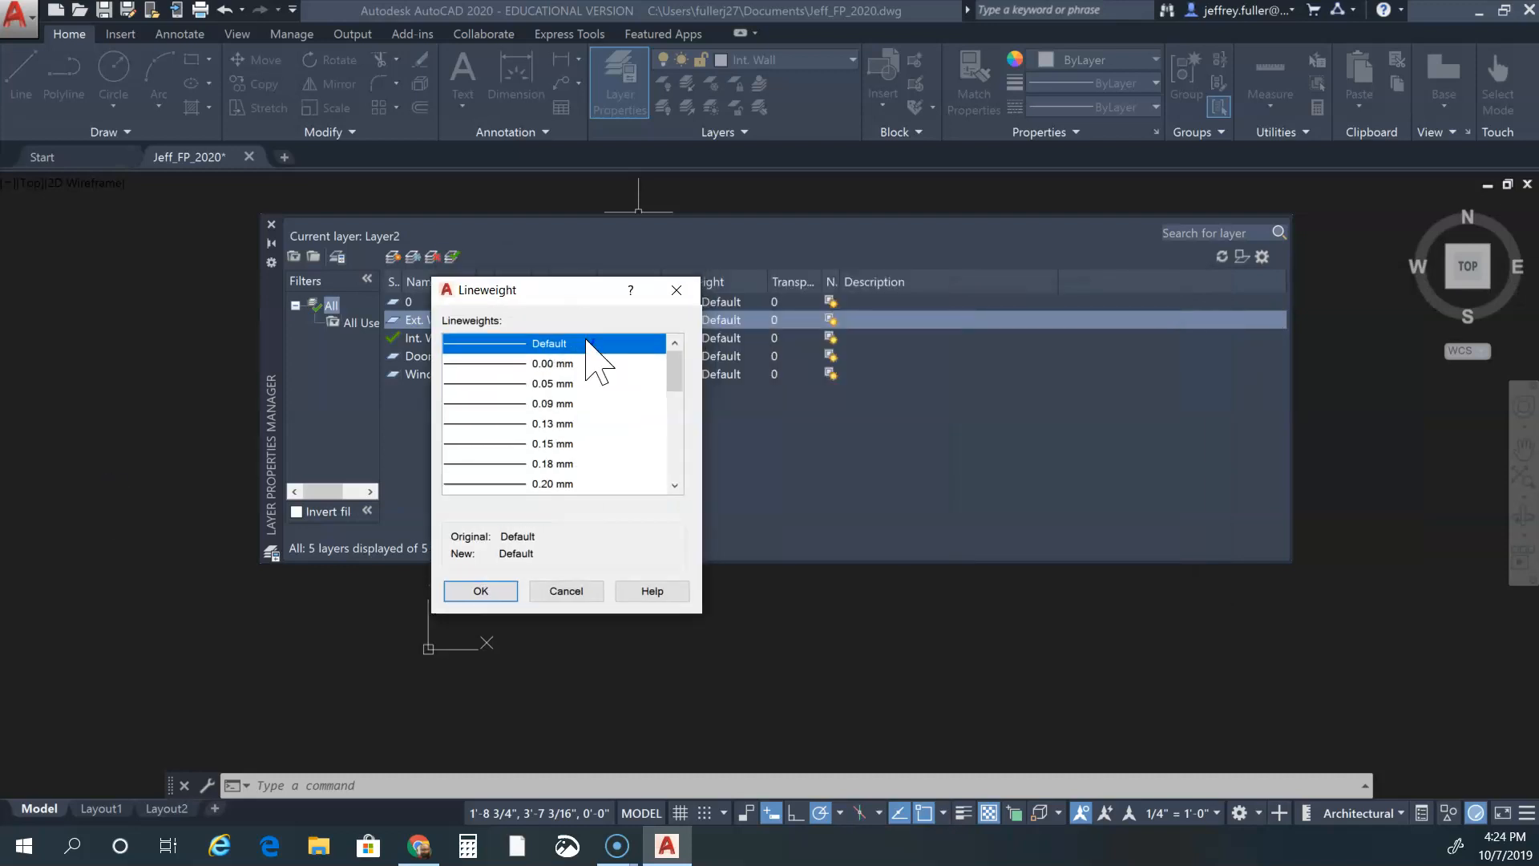
scroll(858, 473, "down", 1)
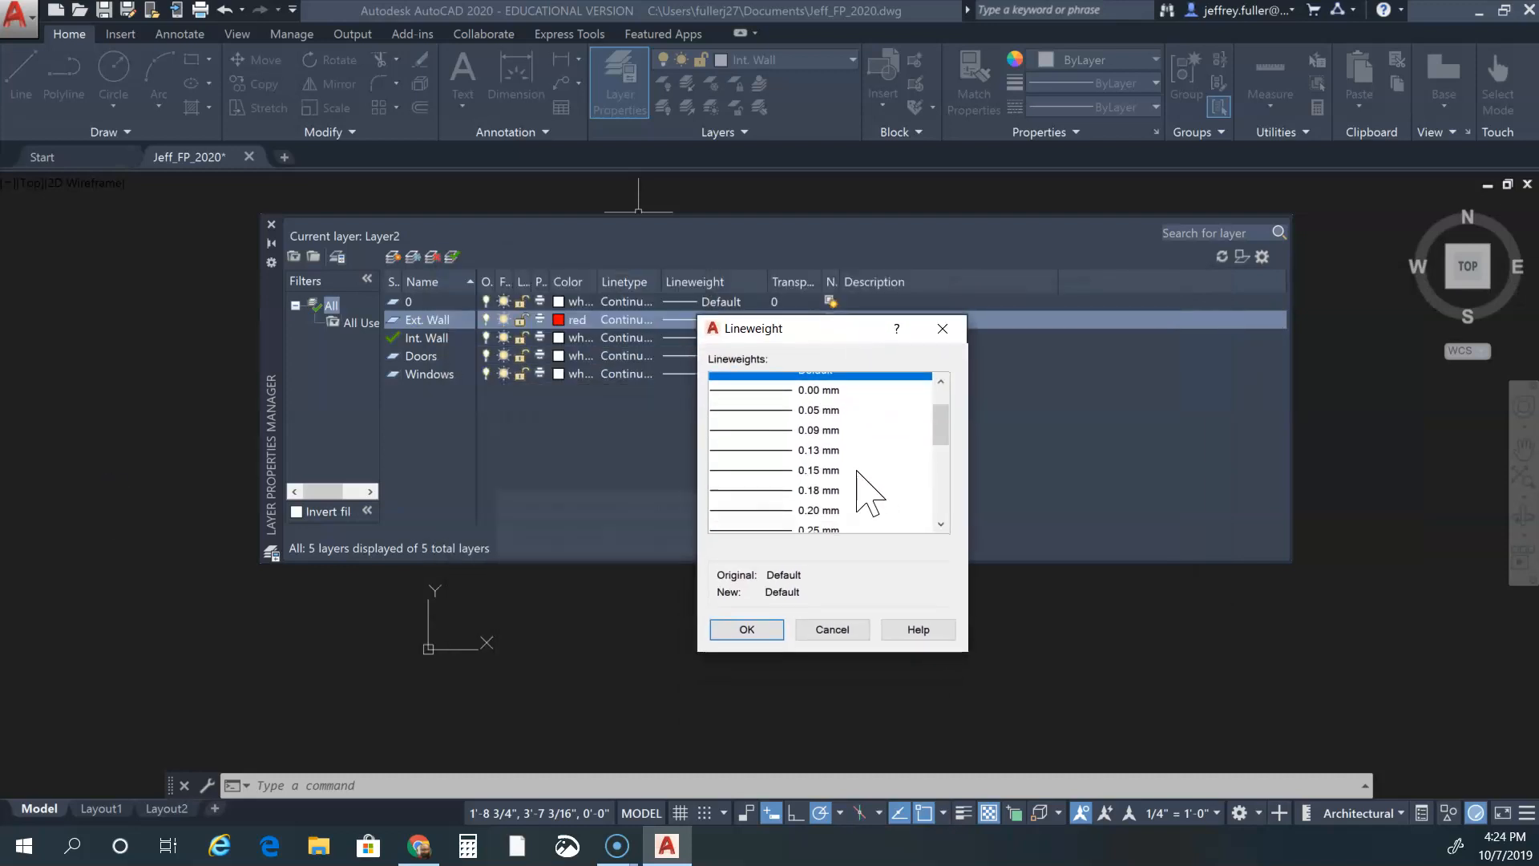
scroll(859, 481, "down", 1)
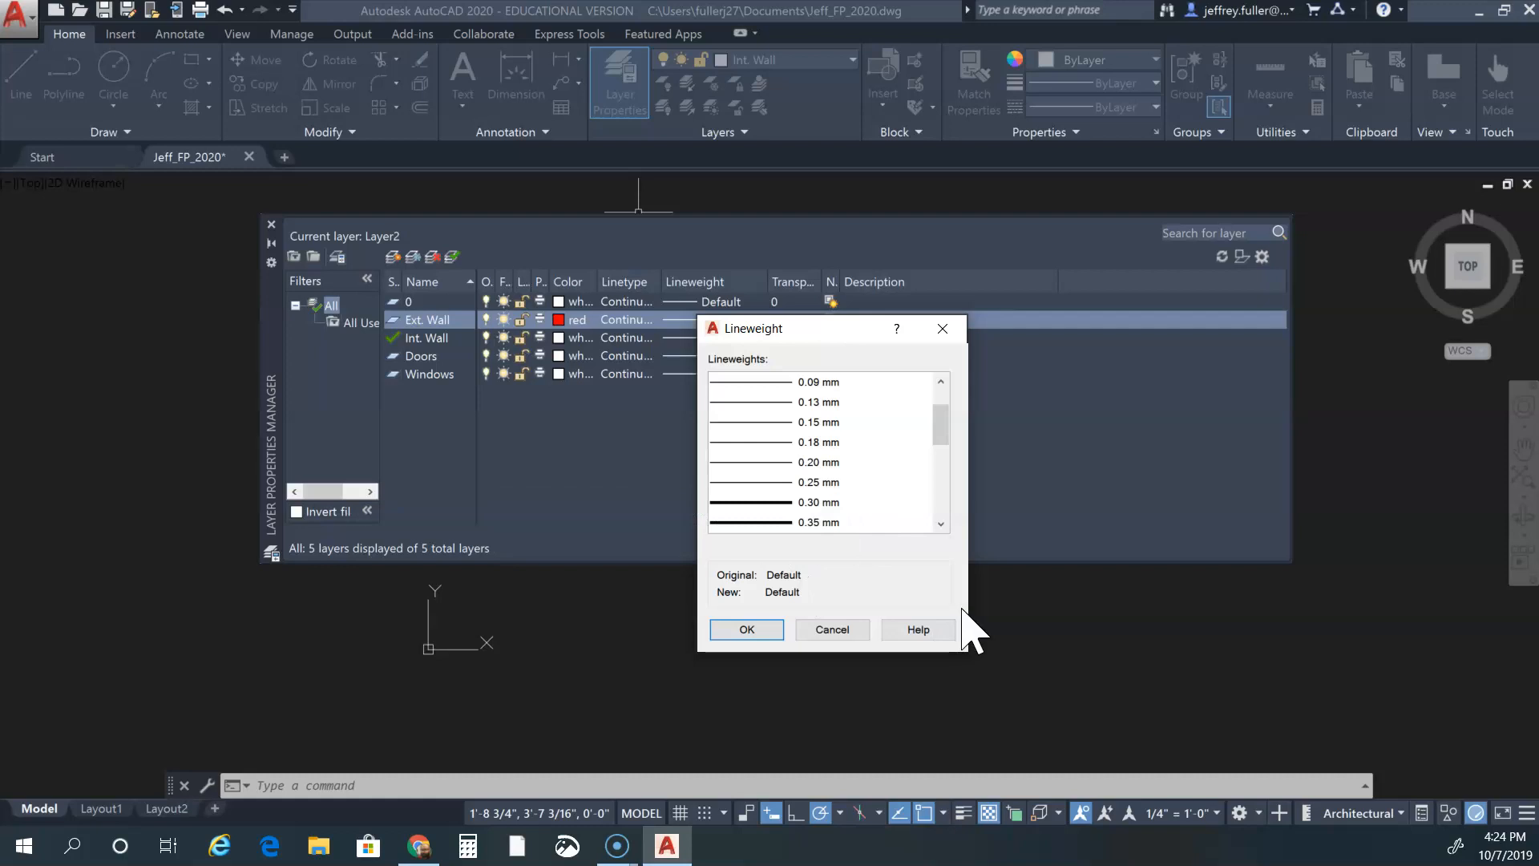
left_click(822, 501)
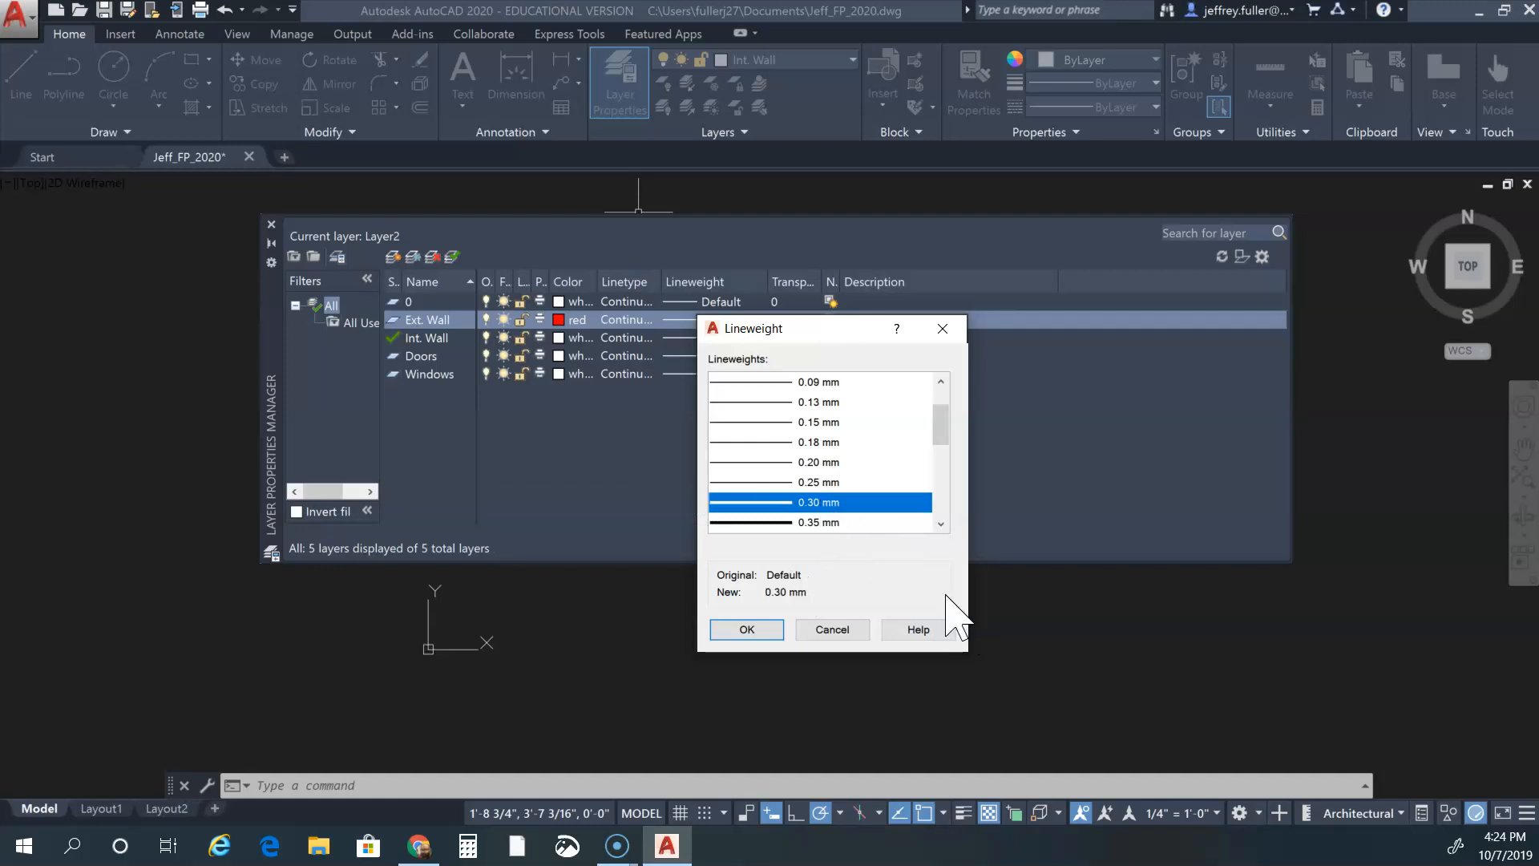
left_click(762, 630)
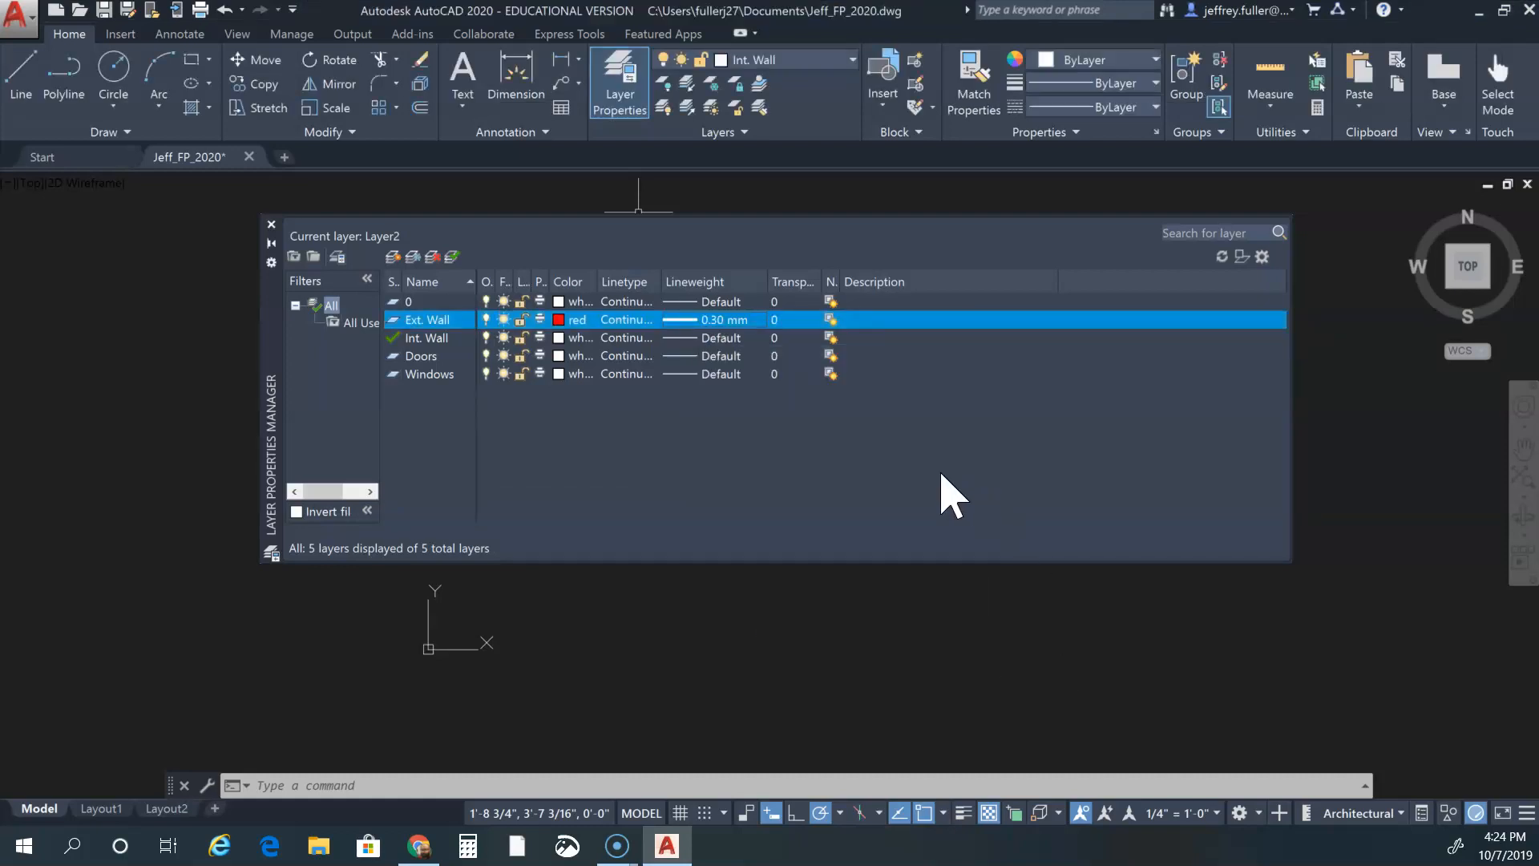
Set the color of the Int. Wall layer to green
left_click(559, 338)
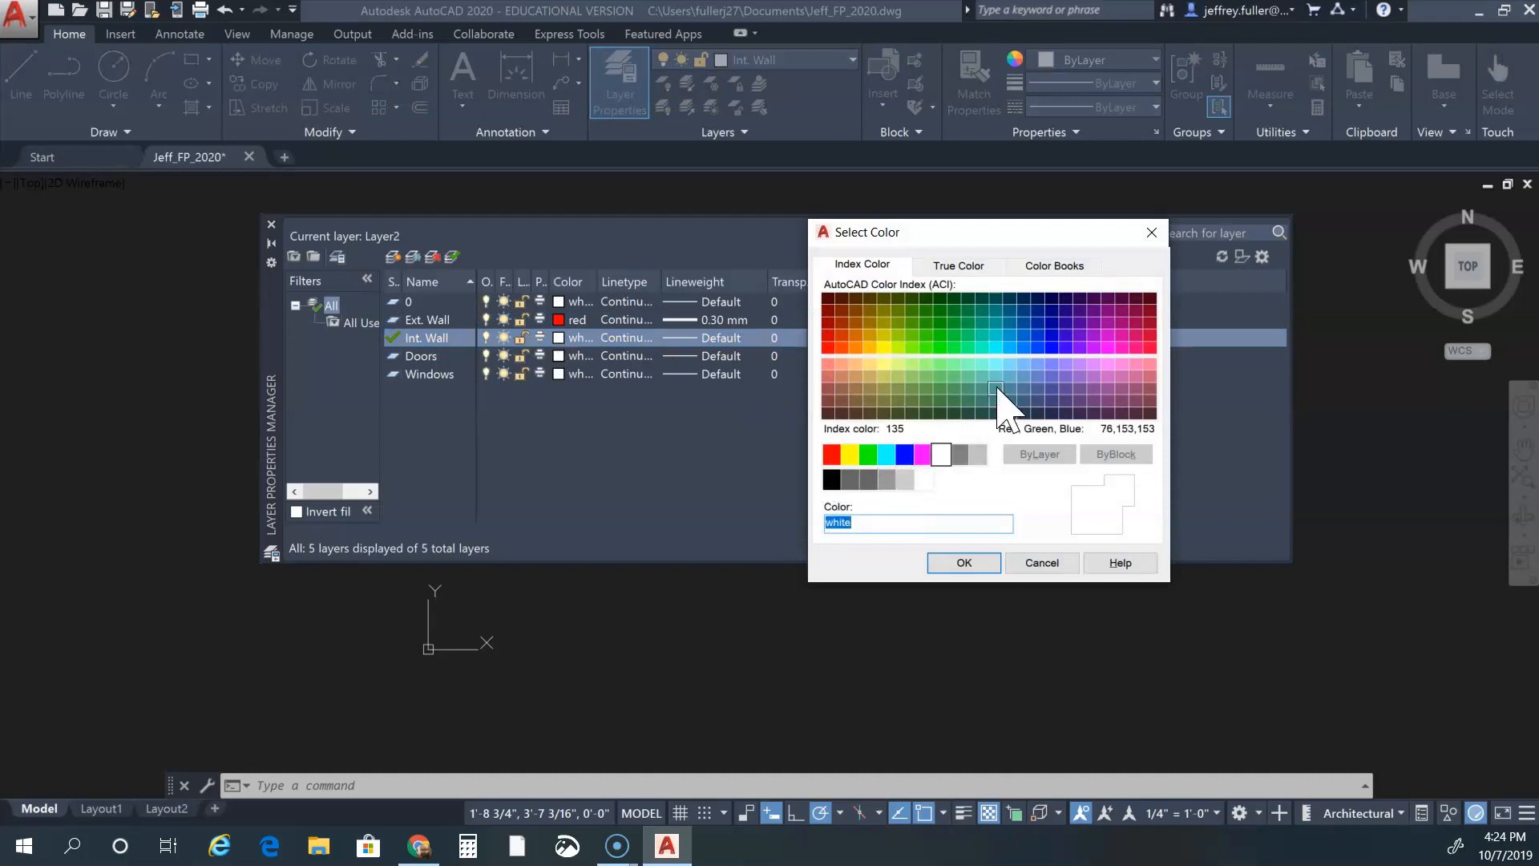
left_click(867, 454)
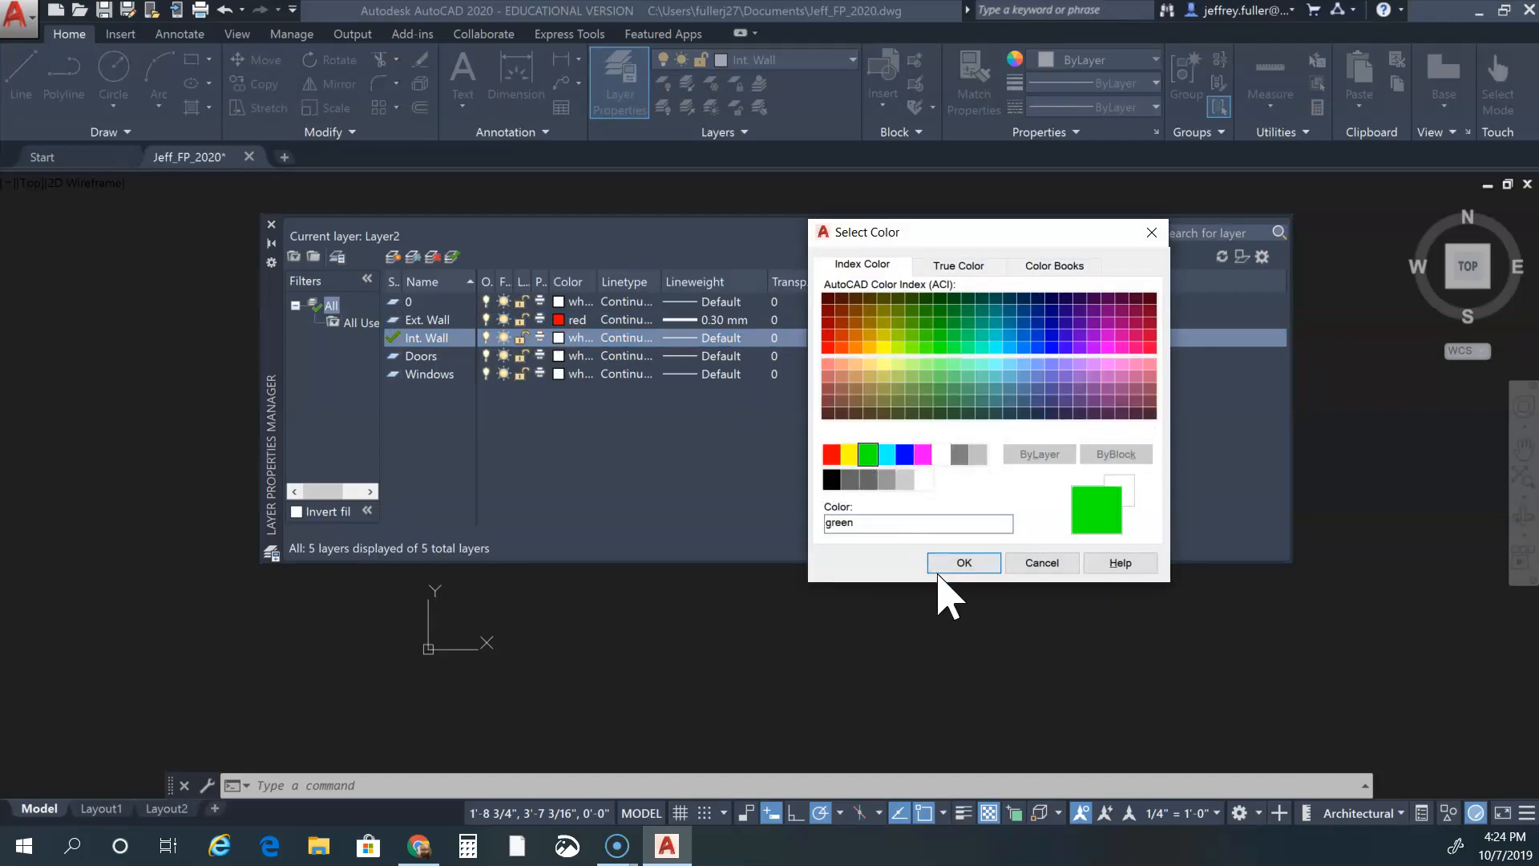
left_click(985, 565)
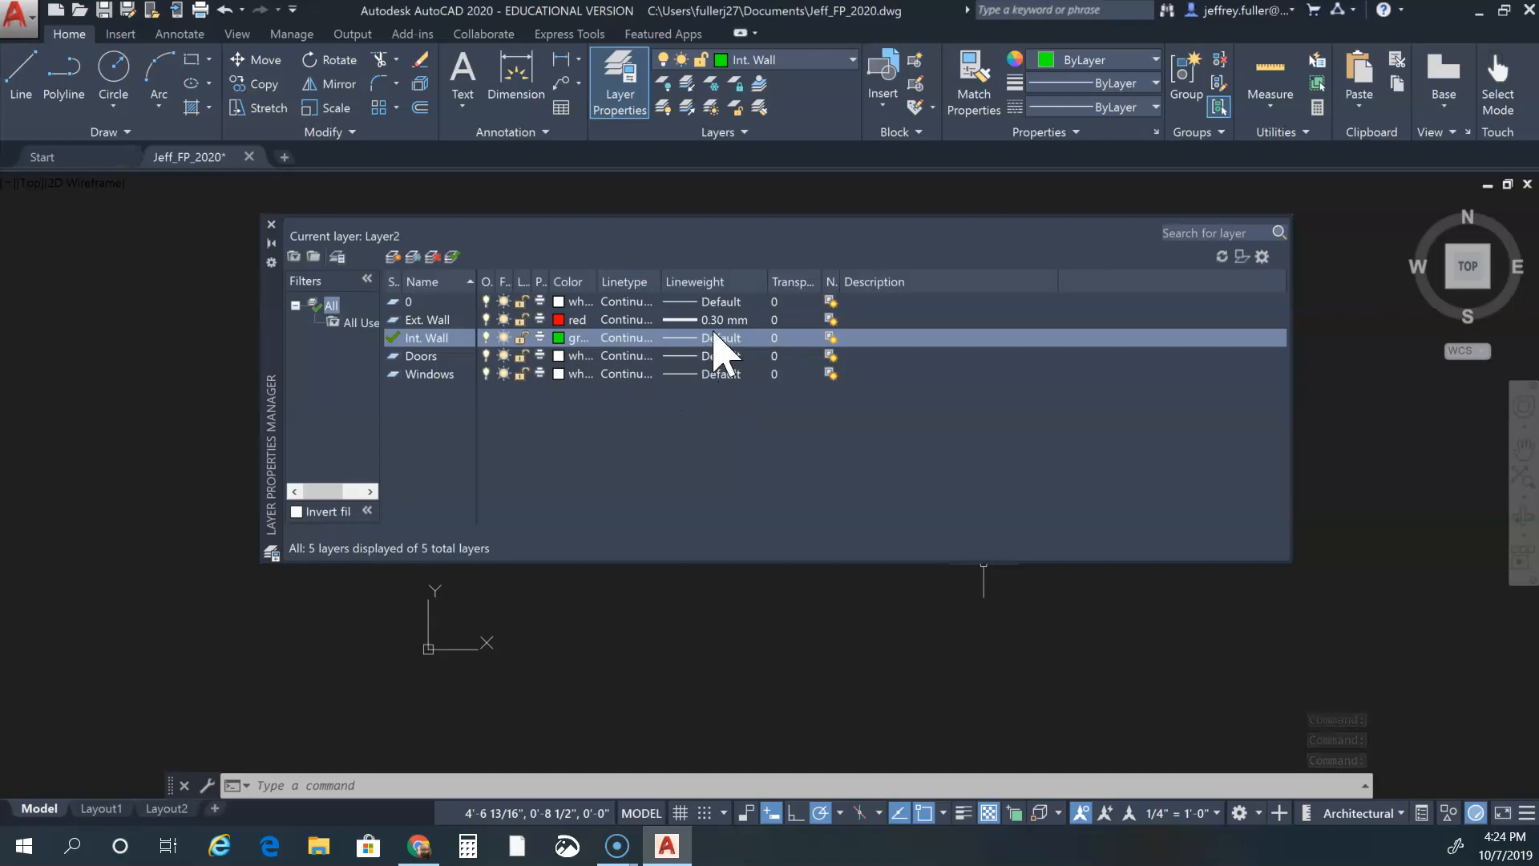
Set the color of the Doors layer to yellow
left_click(565, 355)
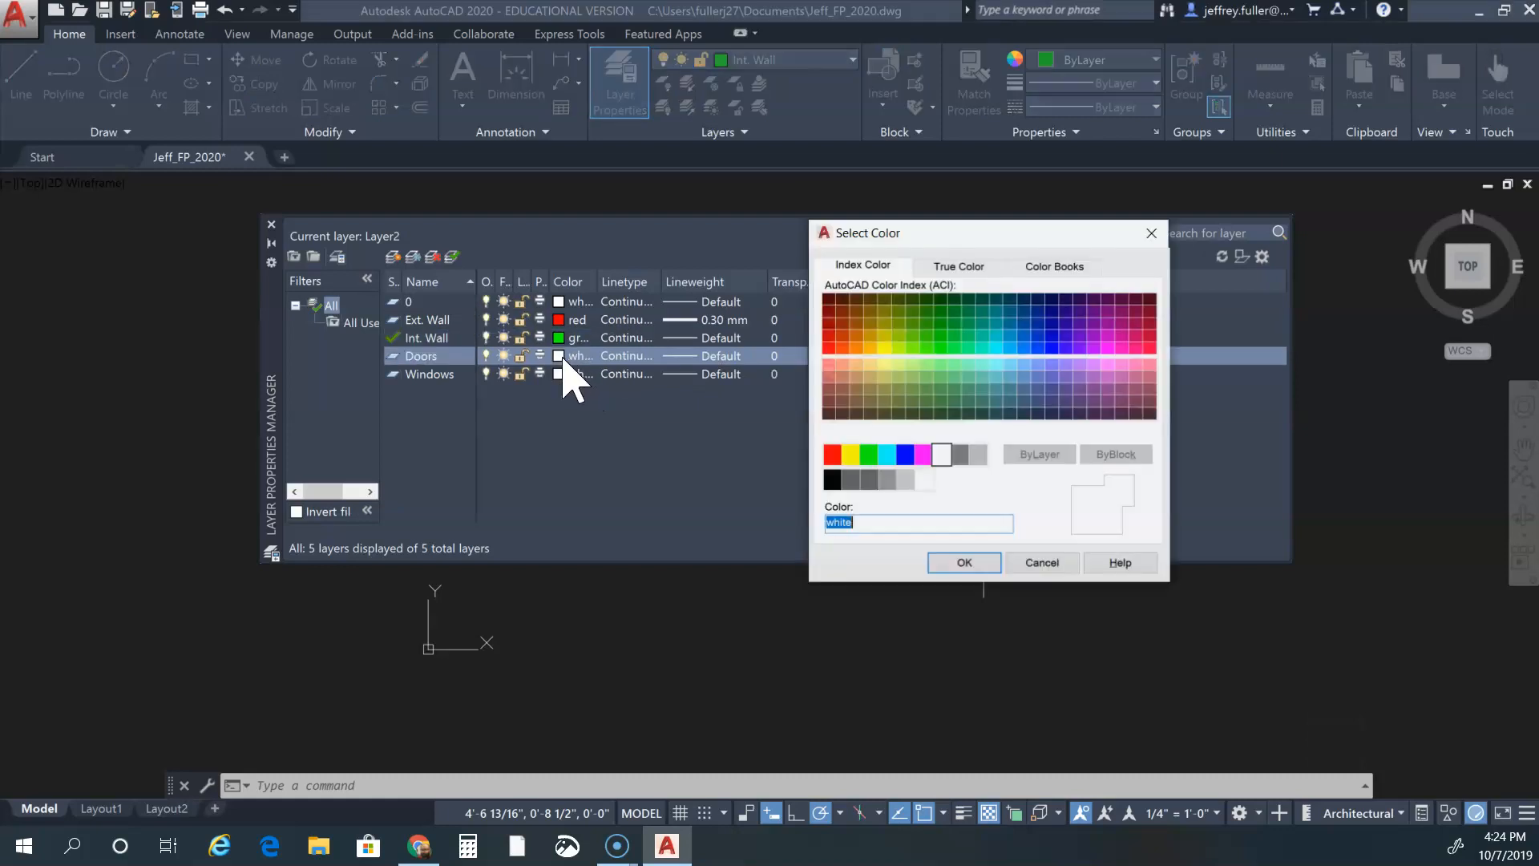
left_click(850, 454)
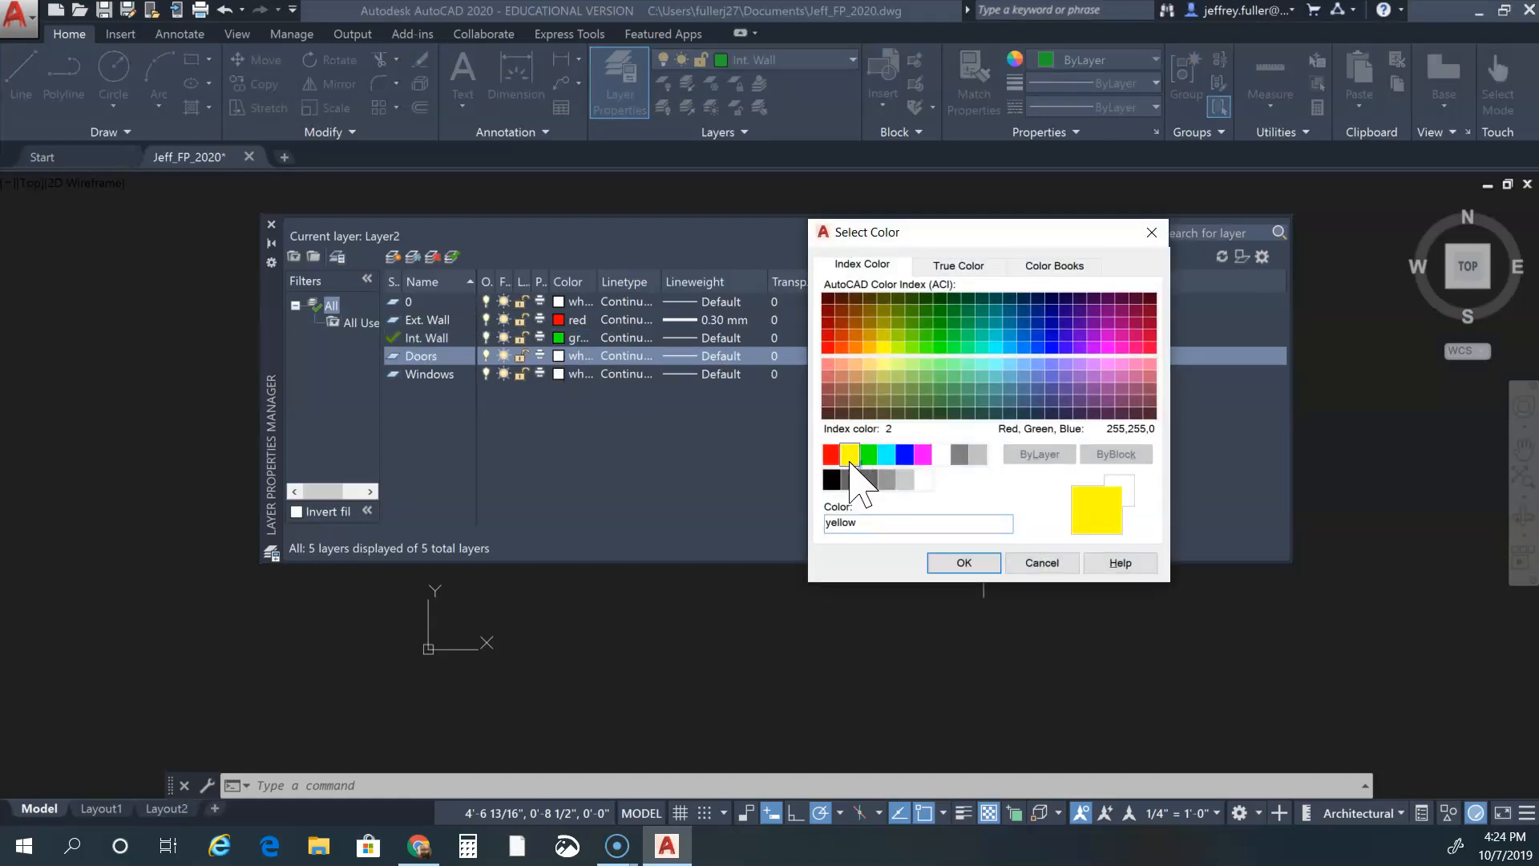
left_click(965, 563)
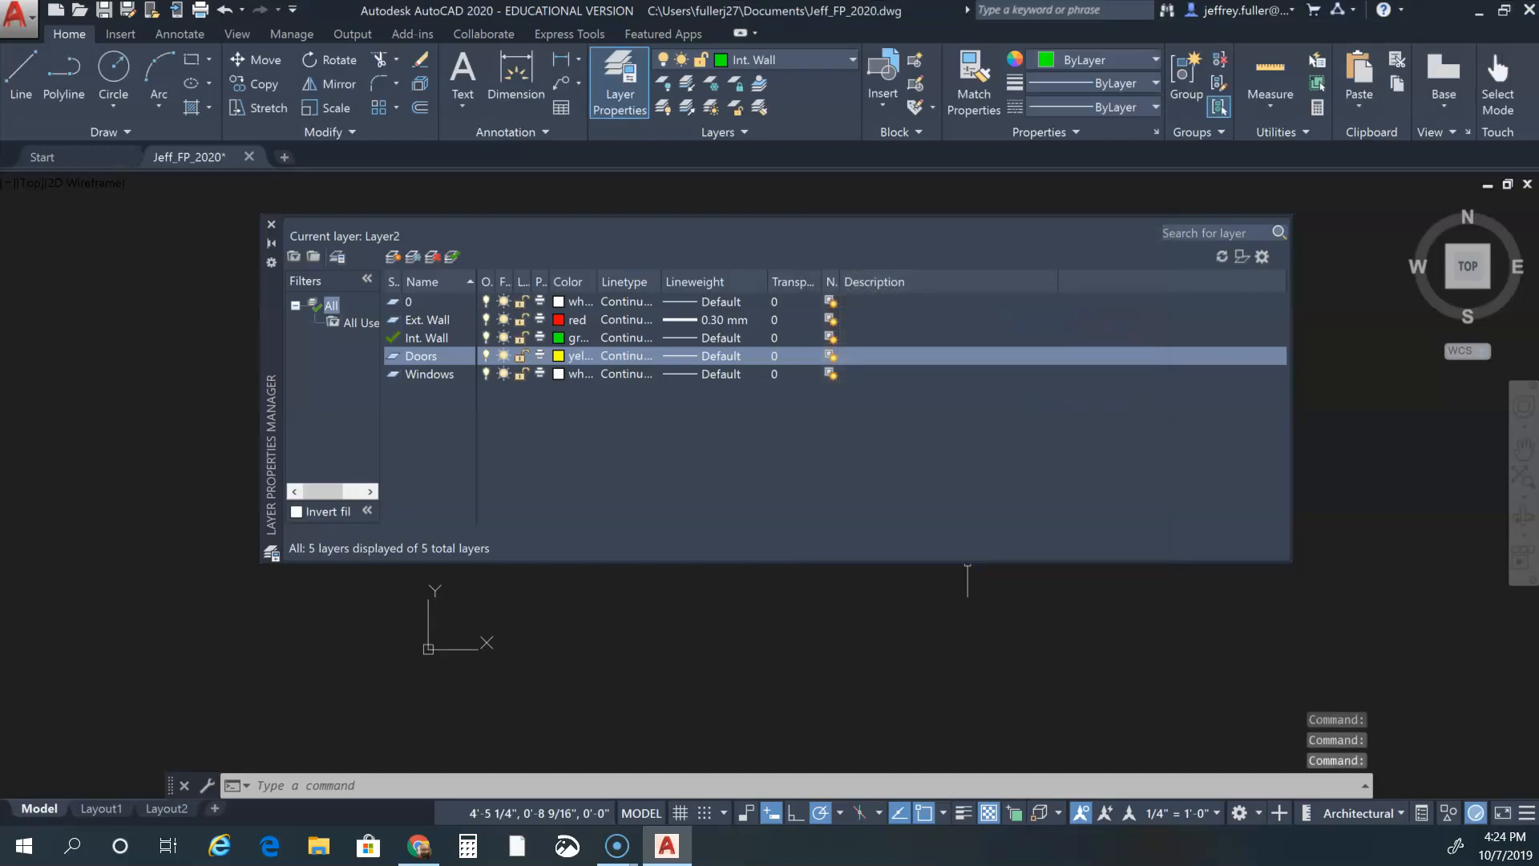
Set the lineweight of the Doors layer to 0.20 mm
left_click(710, 357)
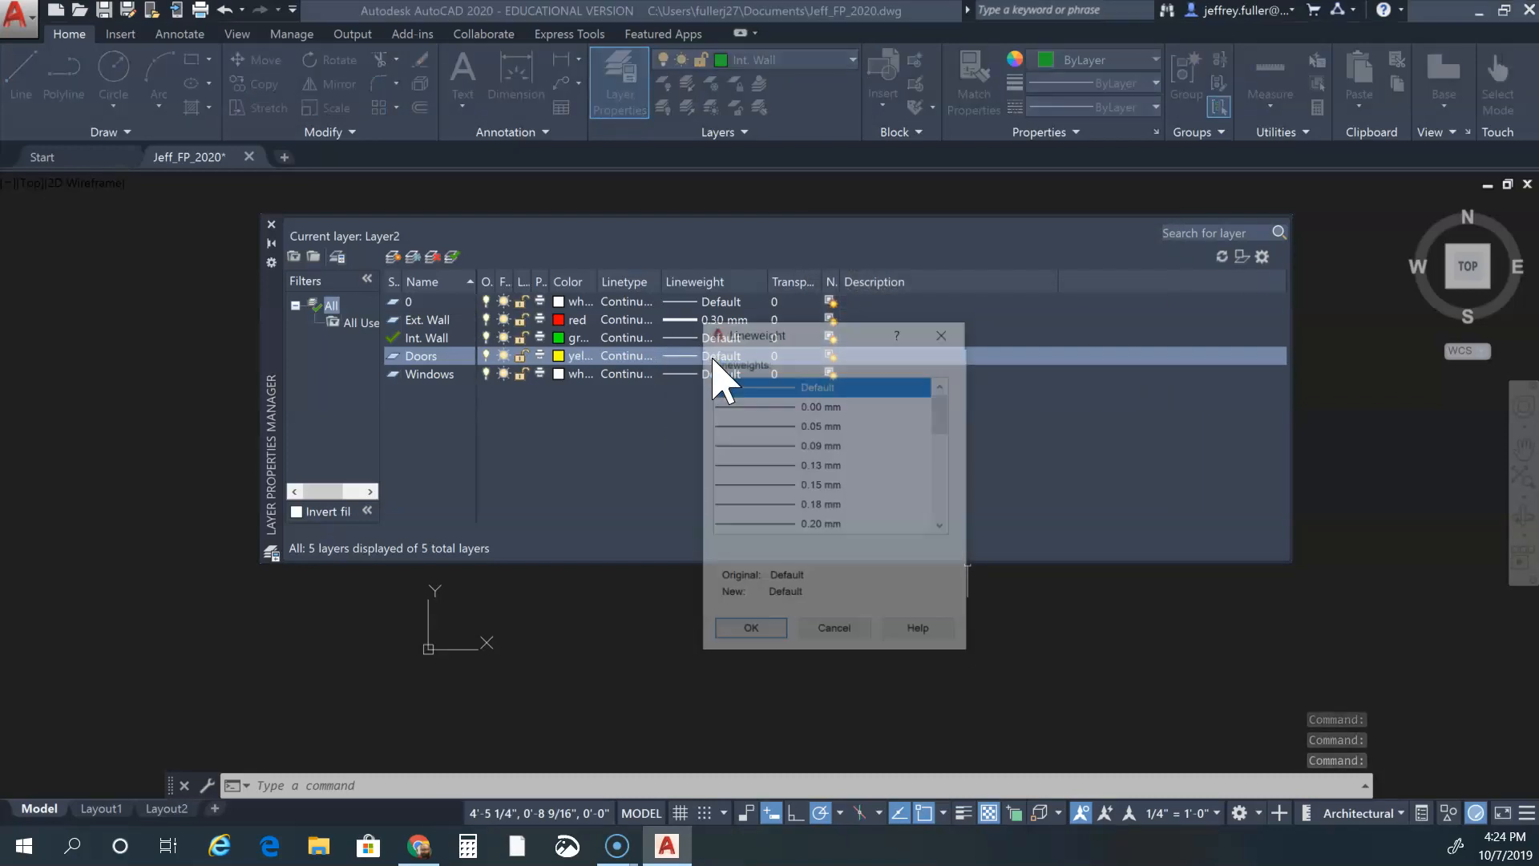
scroll(784, 447, "down", 1)
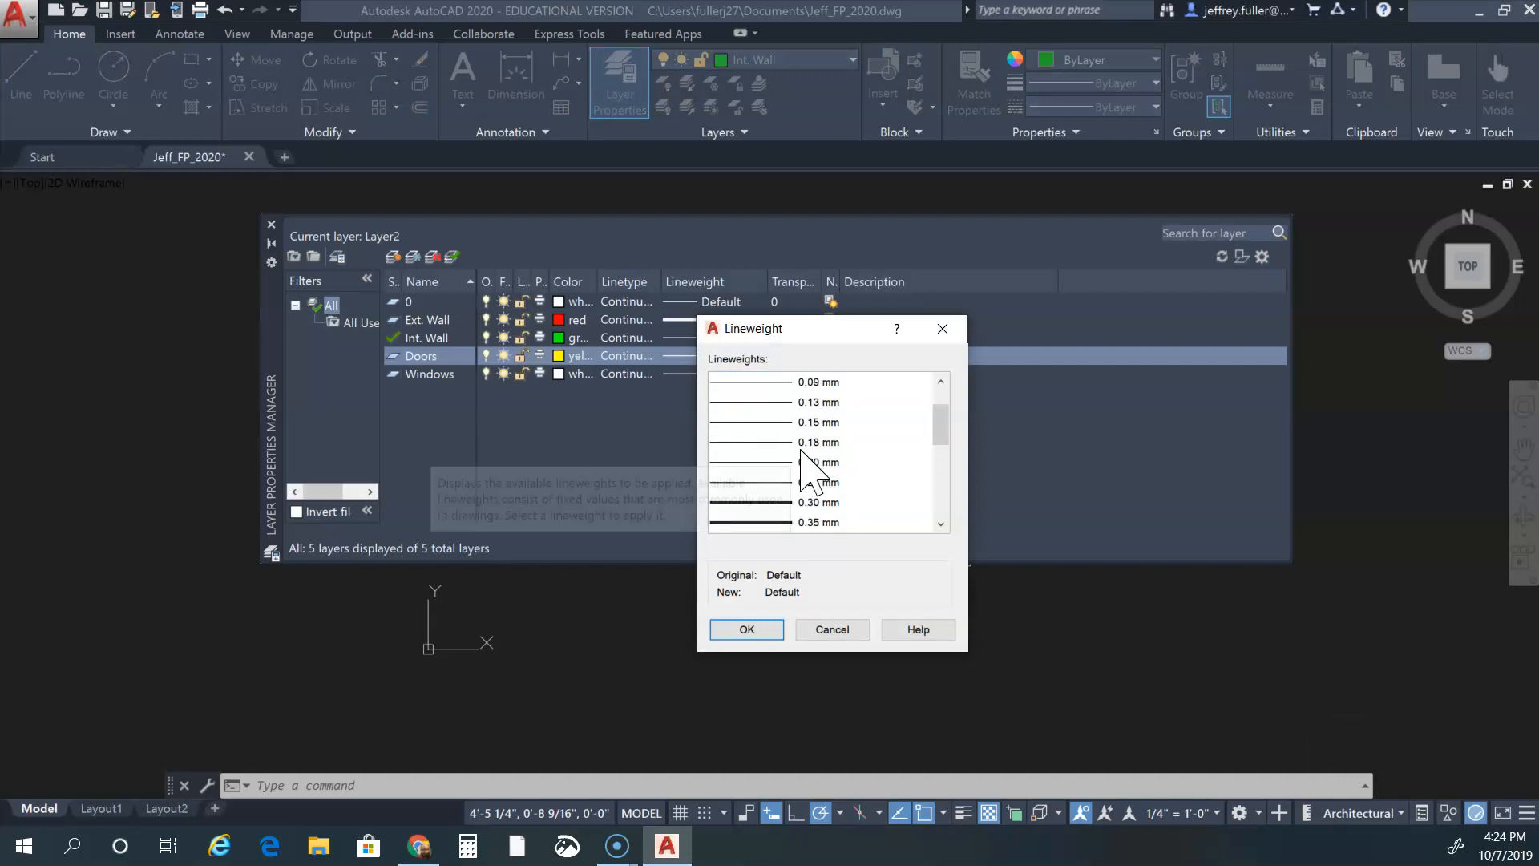
left_click(784, 462)
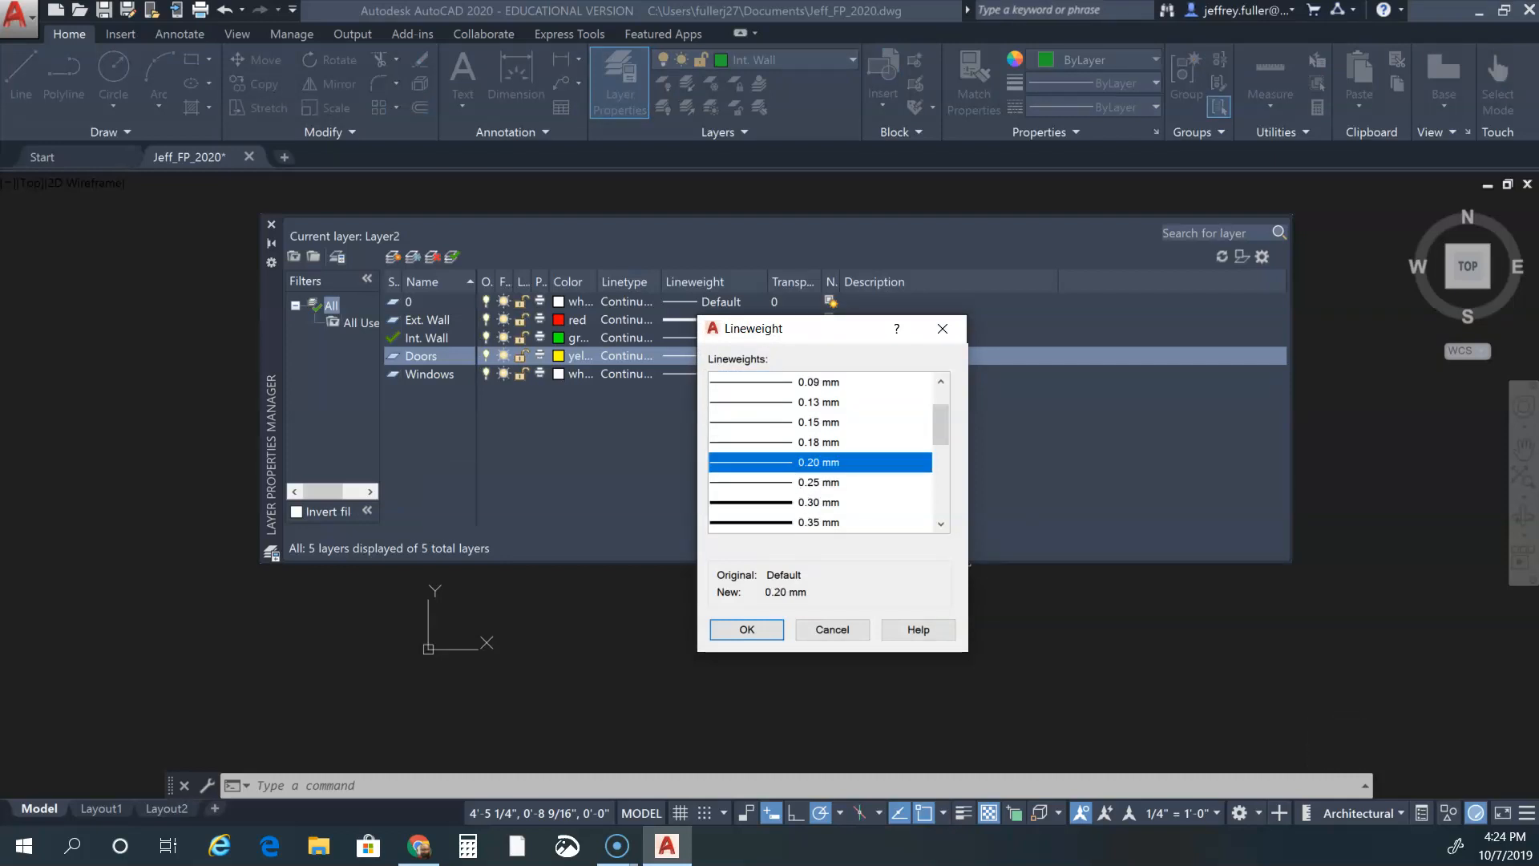
left_click(768, 632)
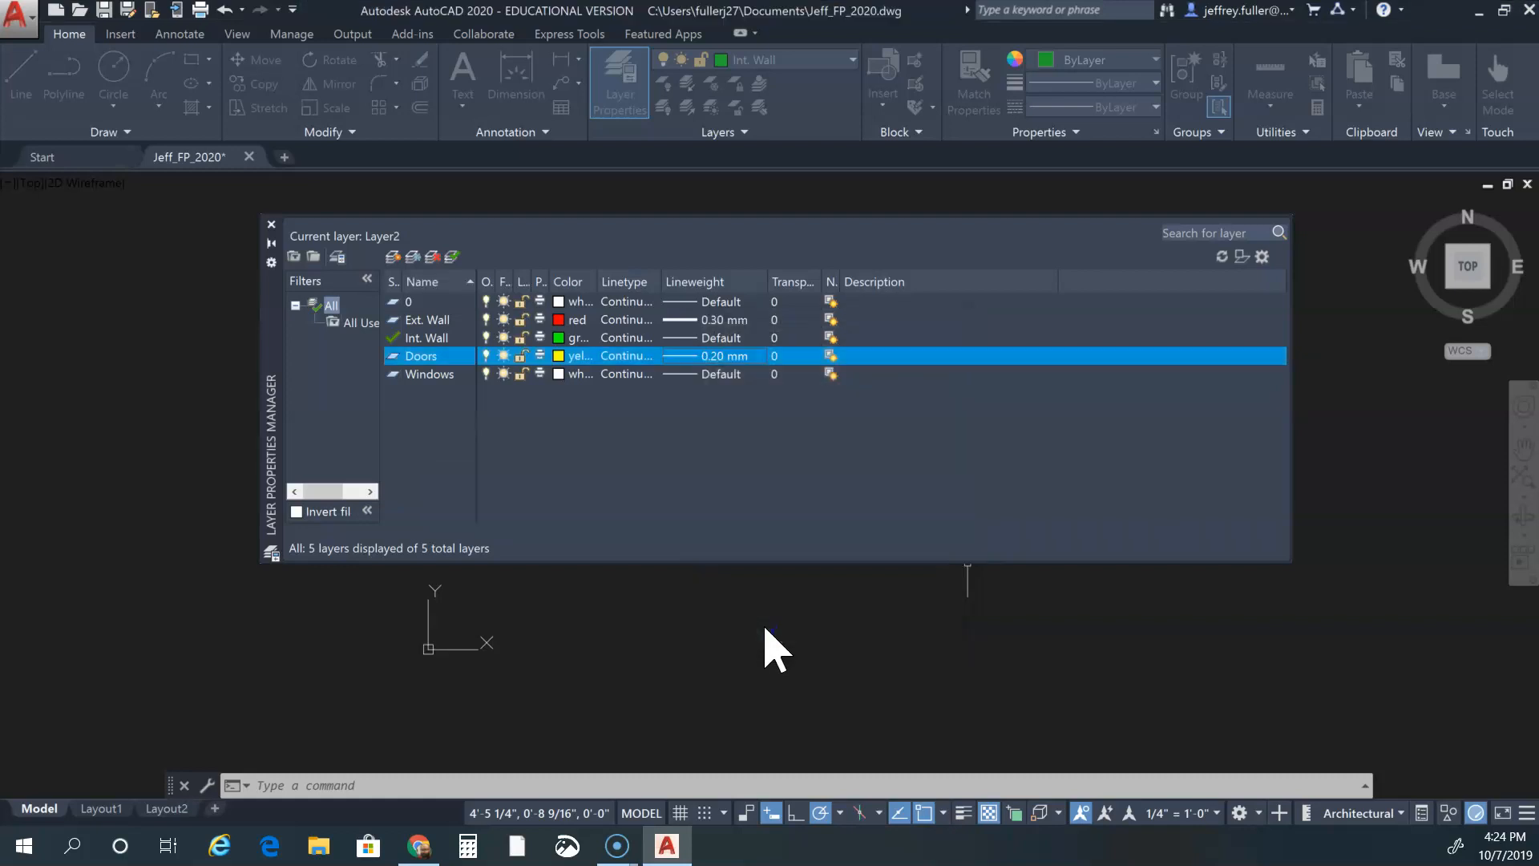
Change the lineweight of the Doors layer to 0.25 mm
left_click(709, 356)
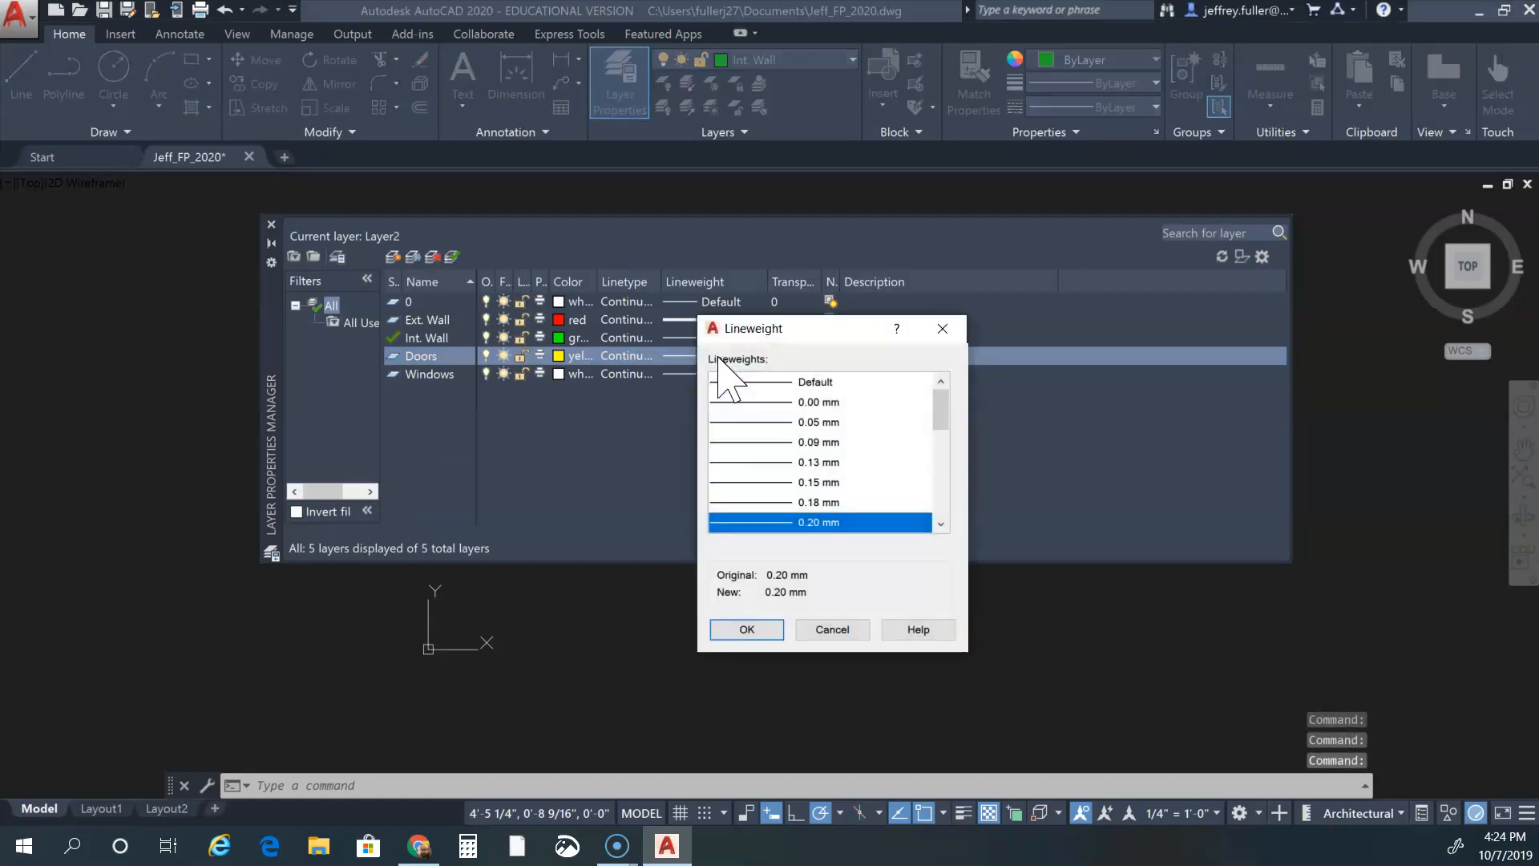
scroll(810, 456, "down", 3)
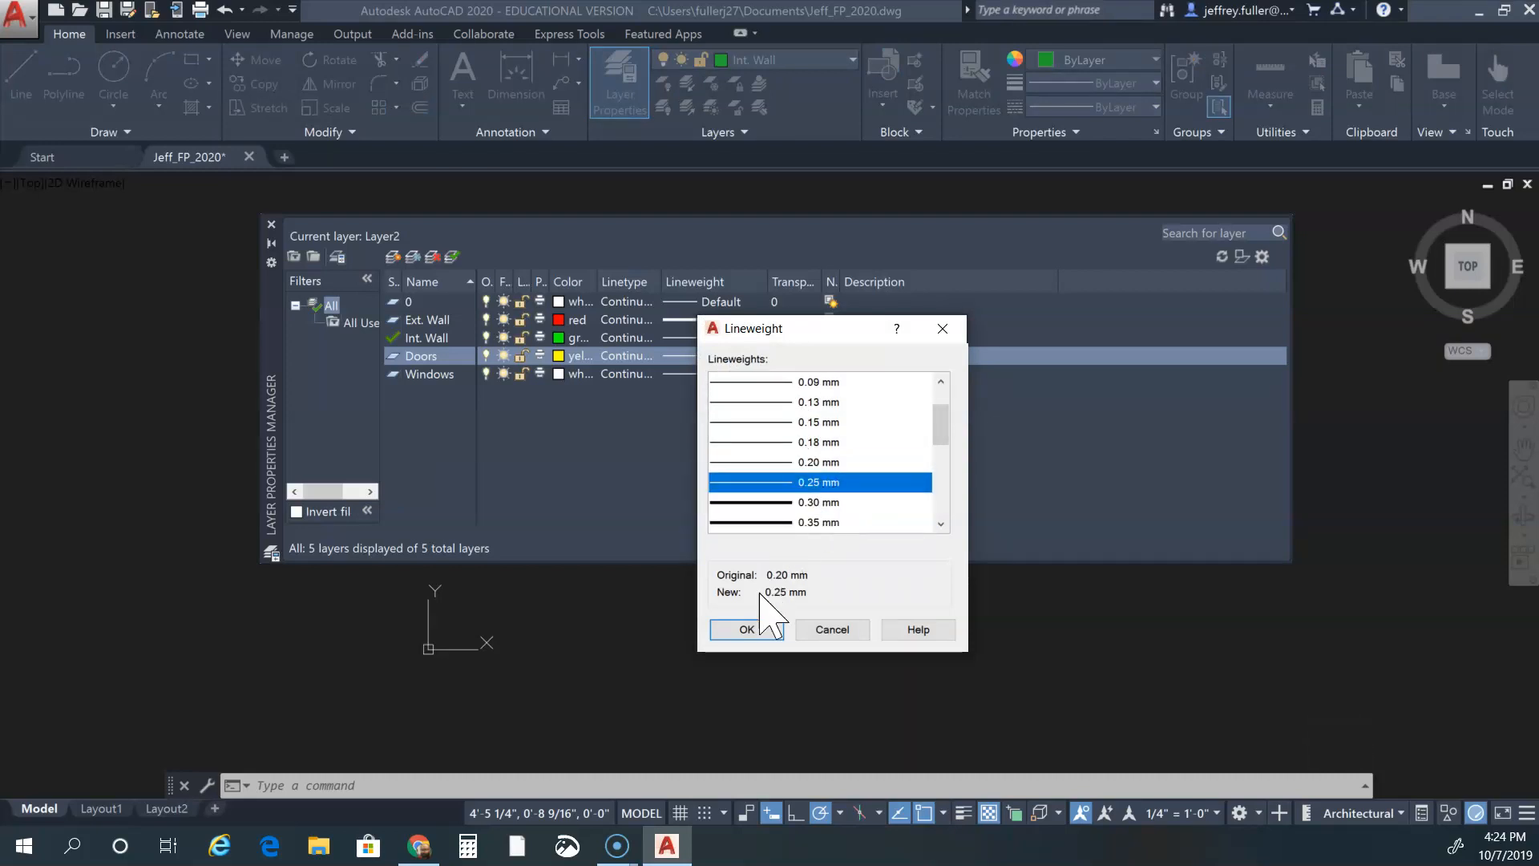
left_click(756, 629)
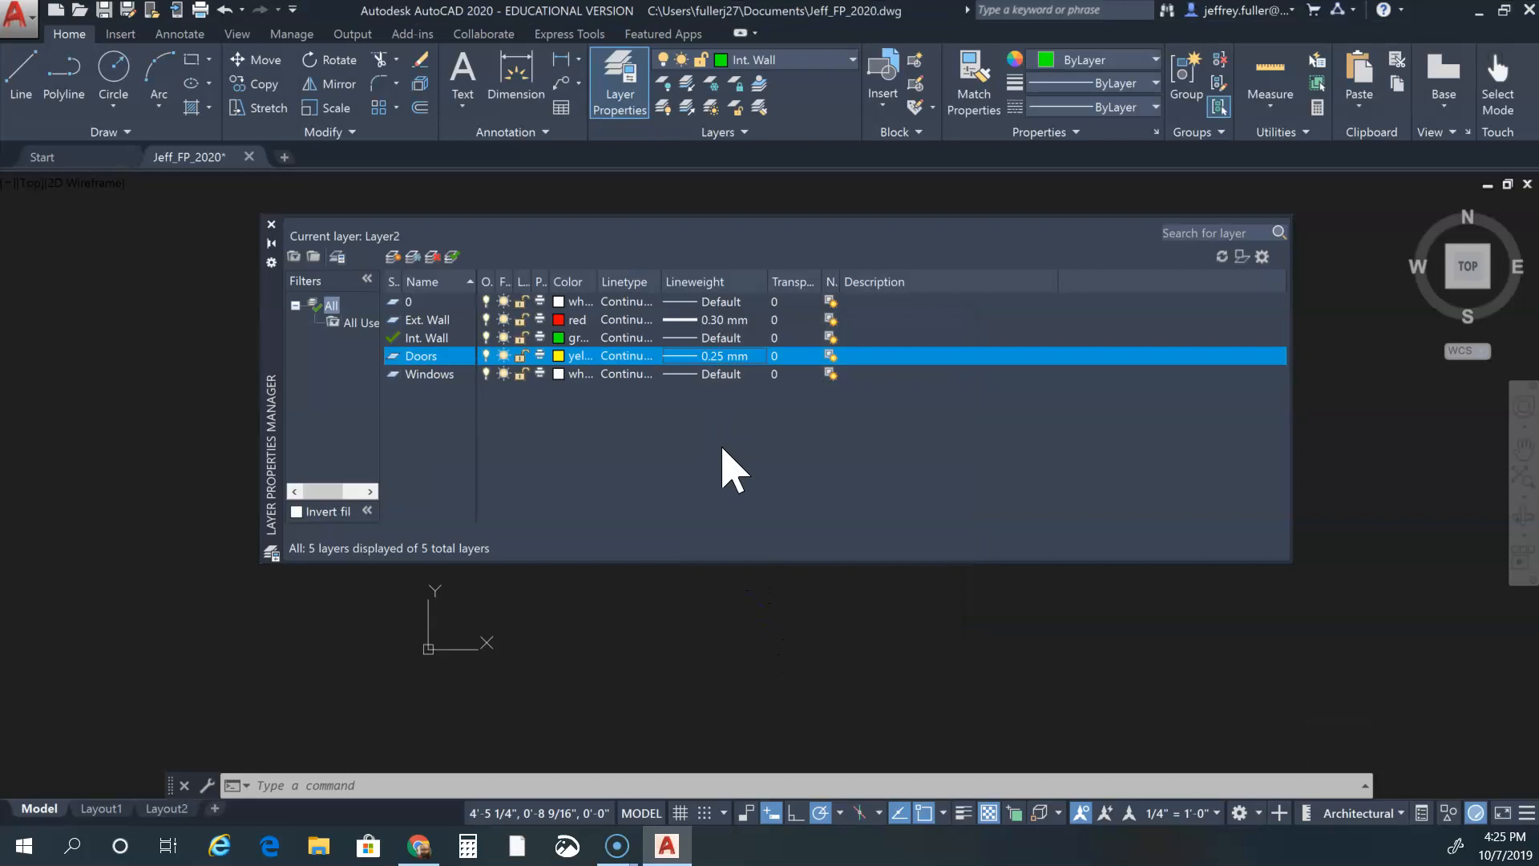
left_click(806, 343)
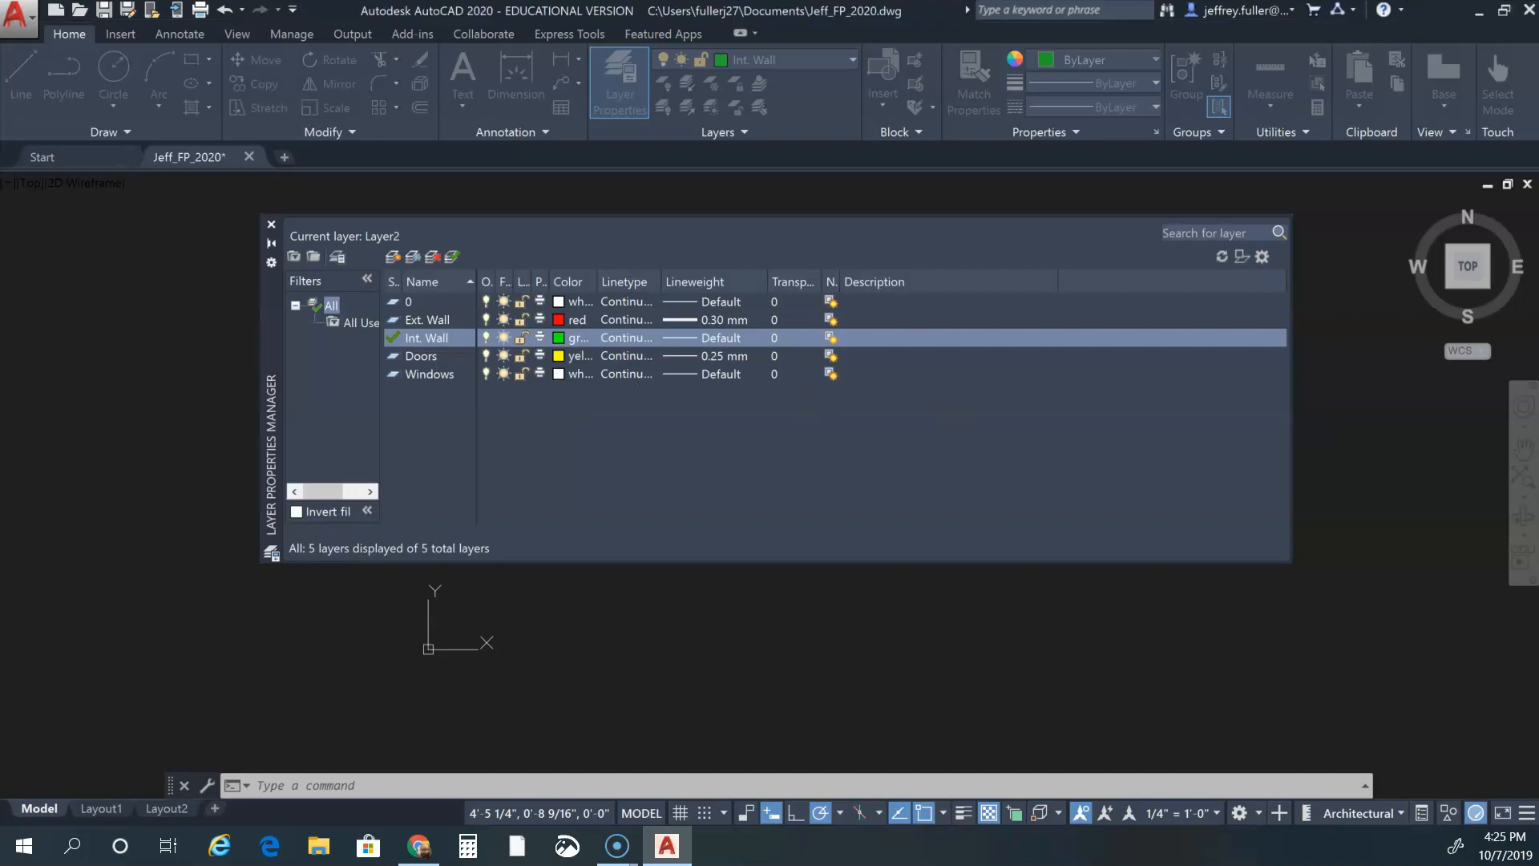
key("Escape")
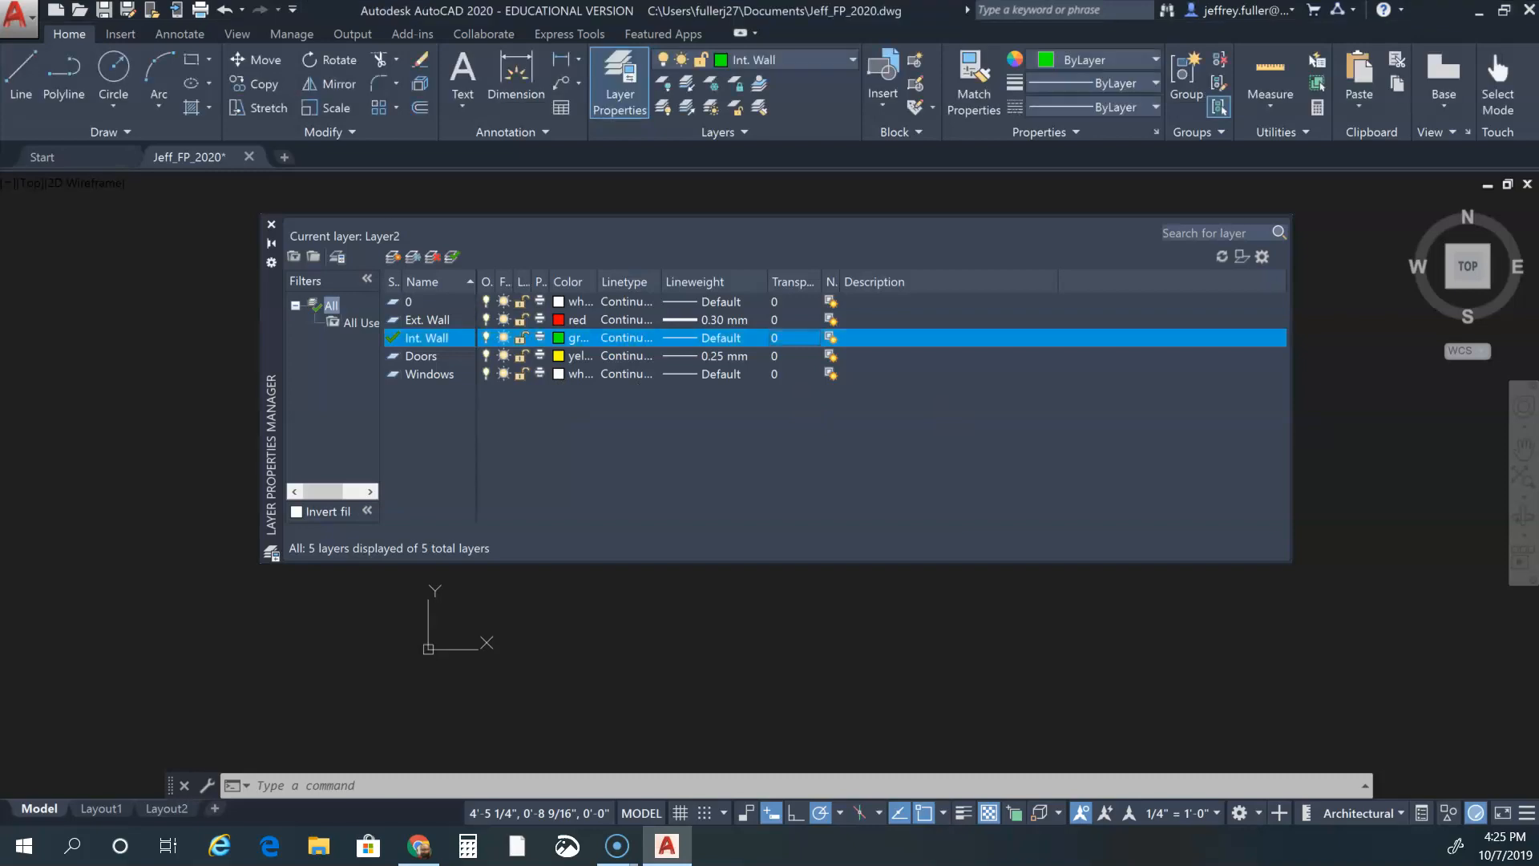
Set the color of the Windows layer to cyan
left_click(559, 374)
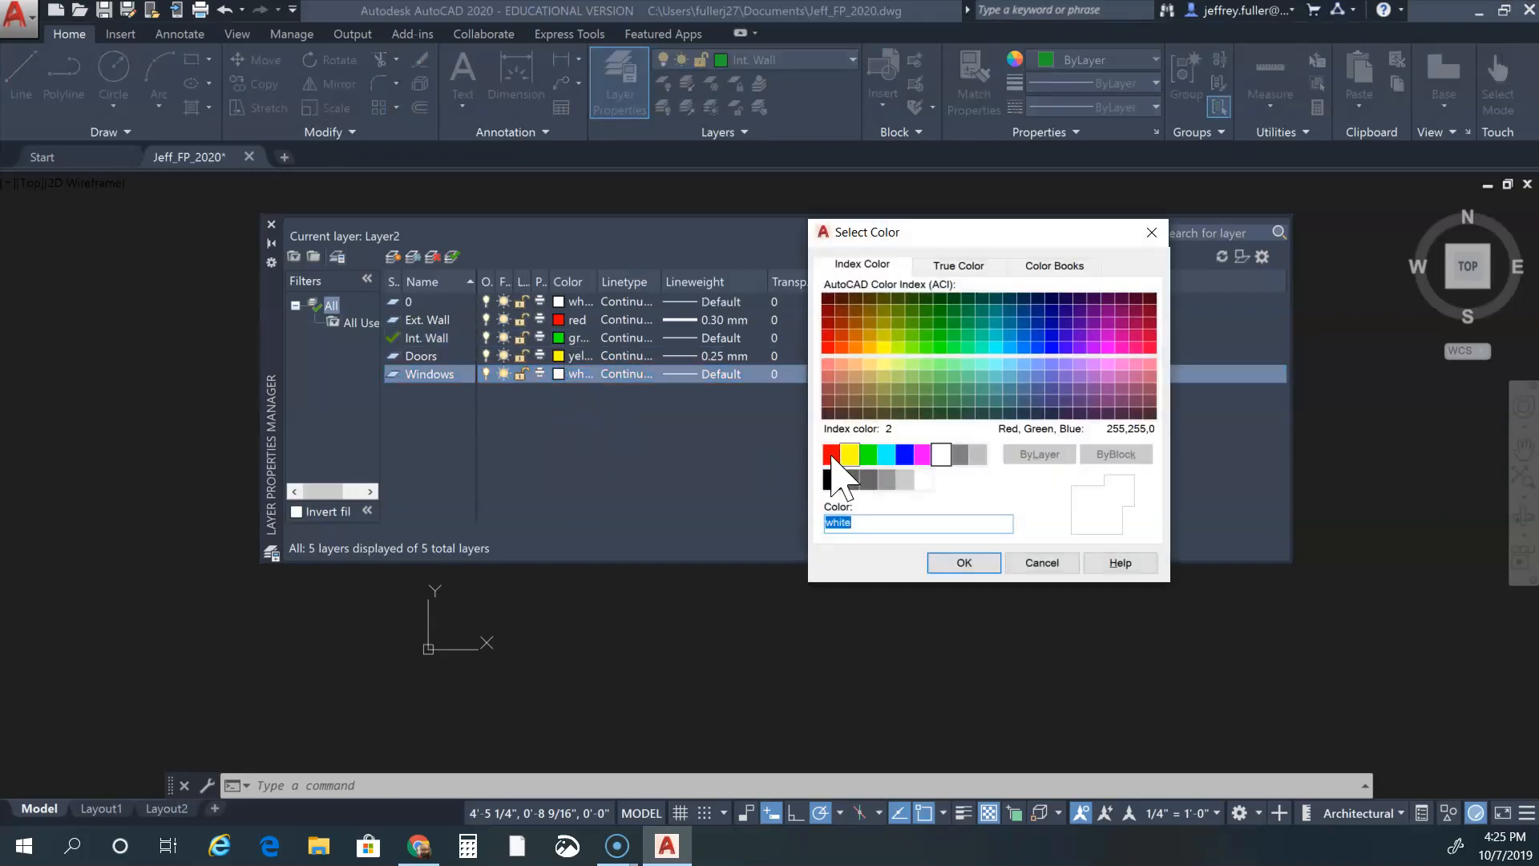
left_click(888, 458)
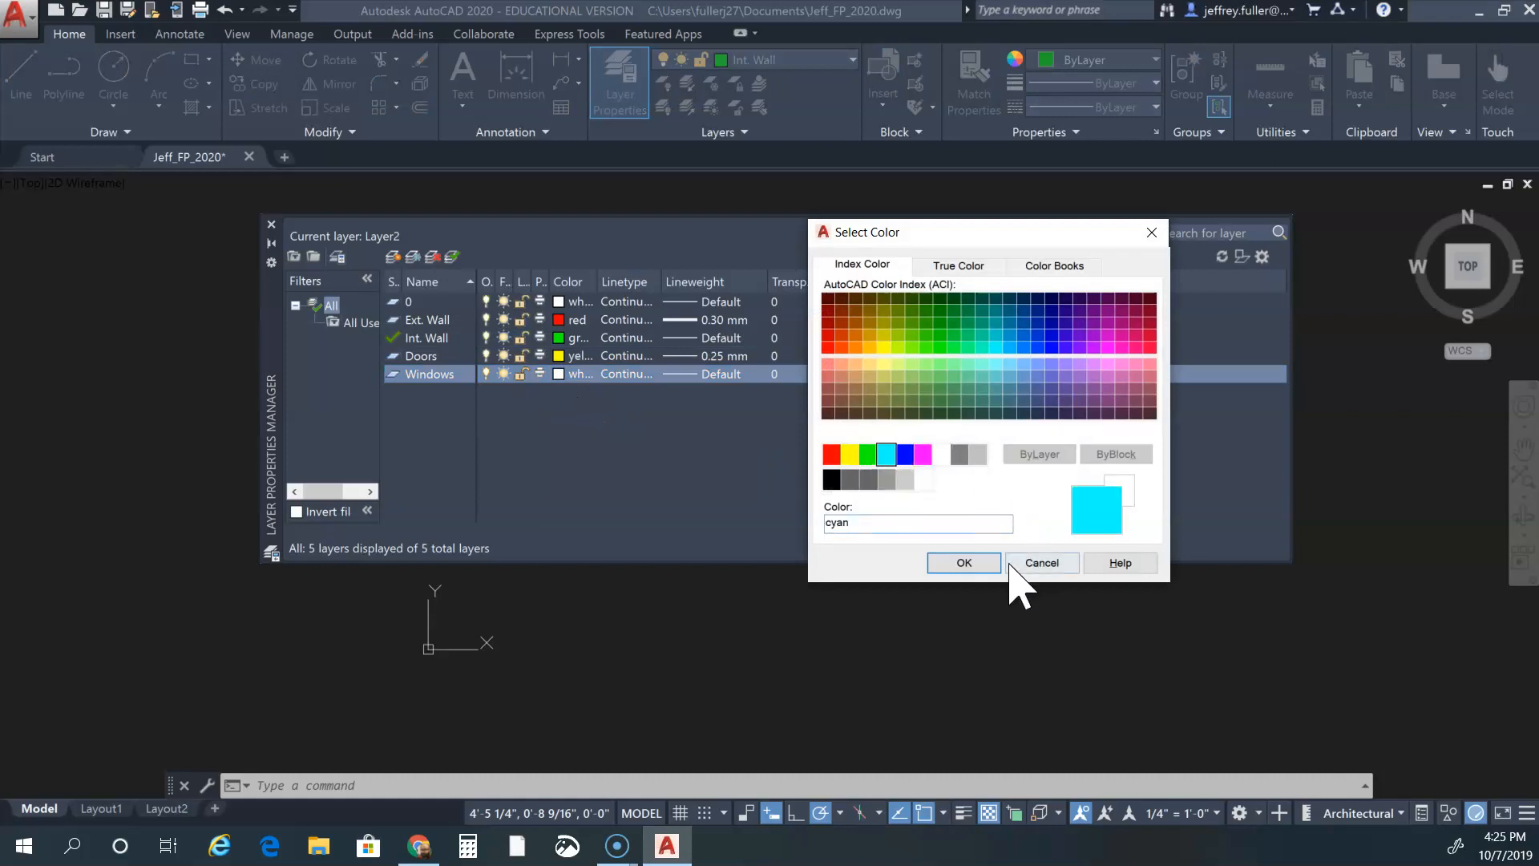
left_click(982, 563)
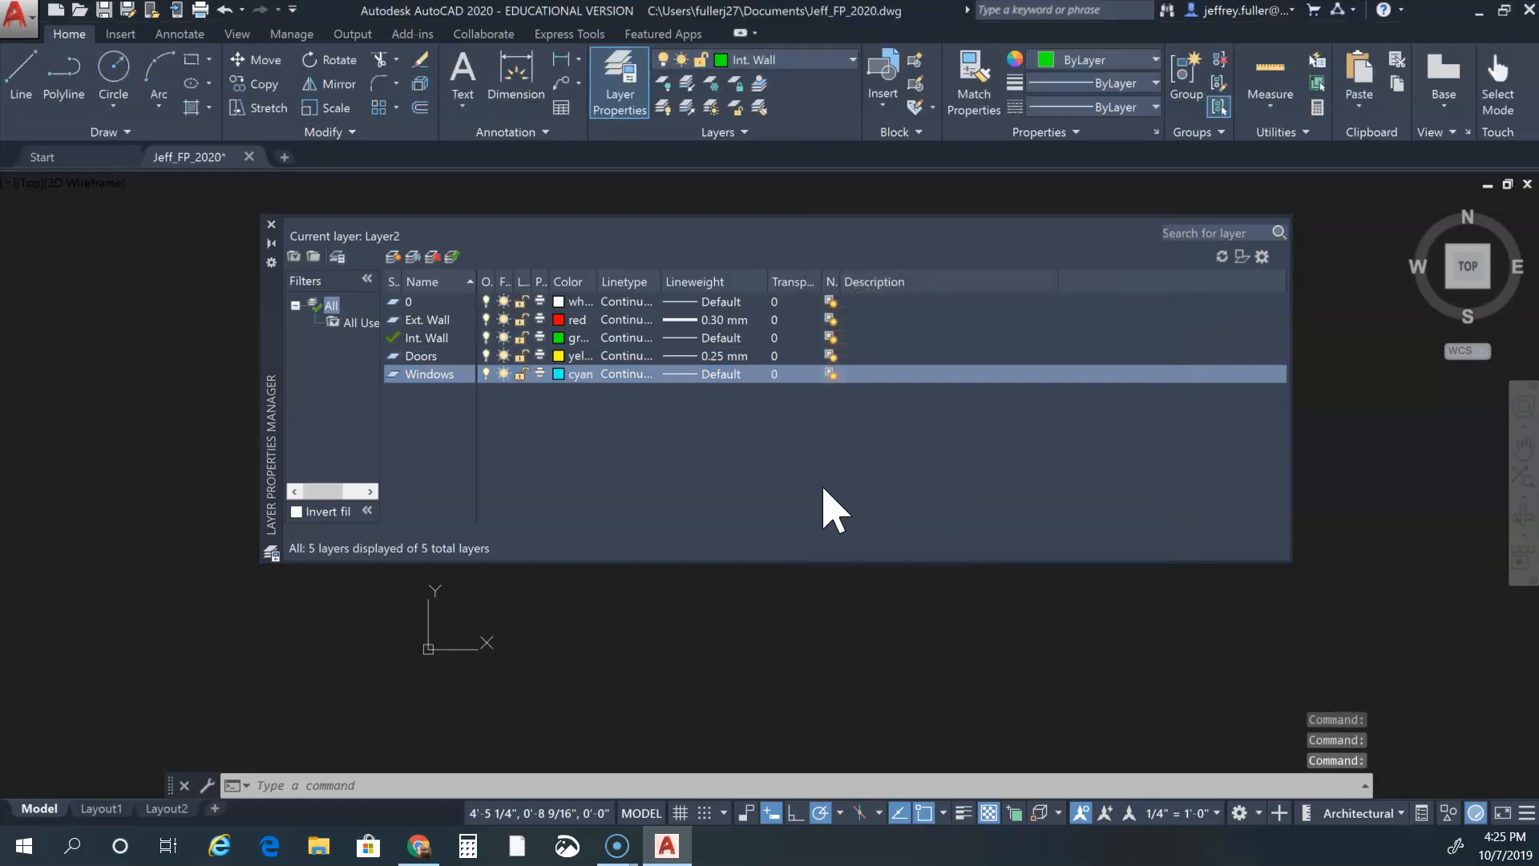